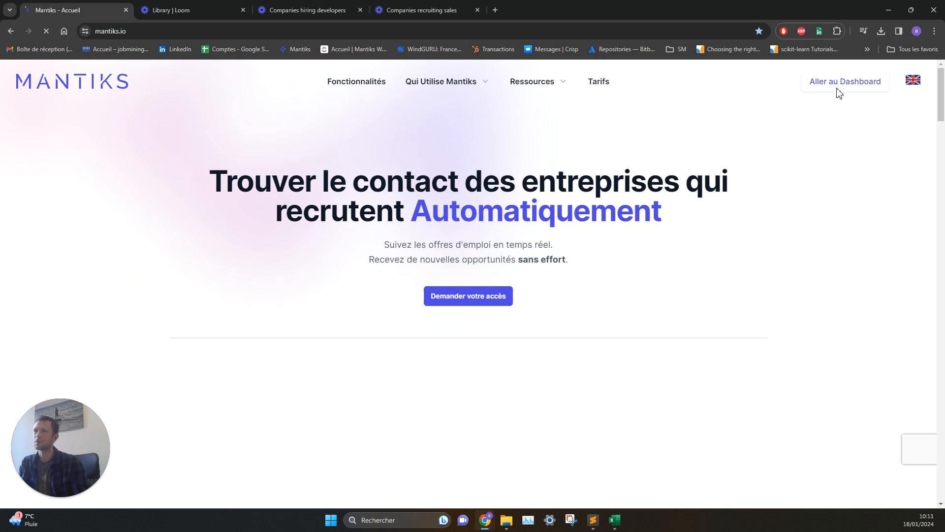
Step: Start a new report from the dashboard and add "sales" as a job-title keyword
click(837, 88)
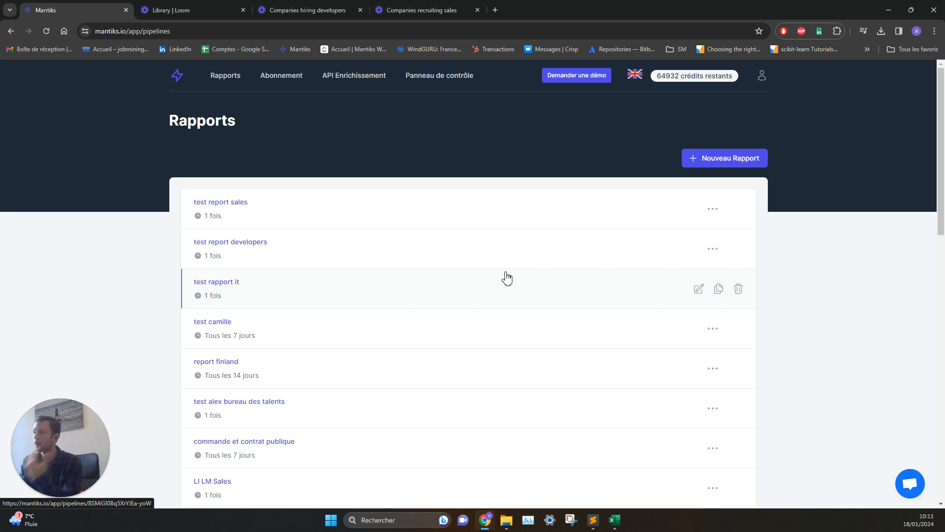
click(736, 165)
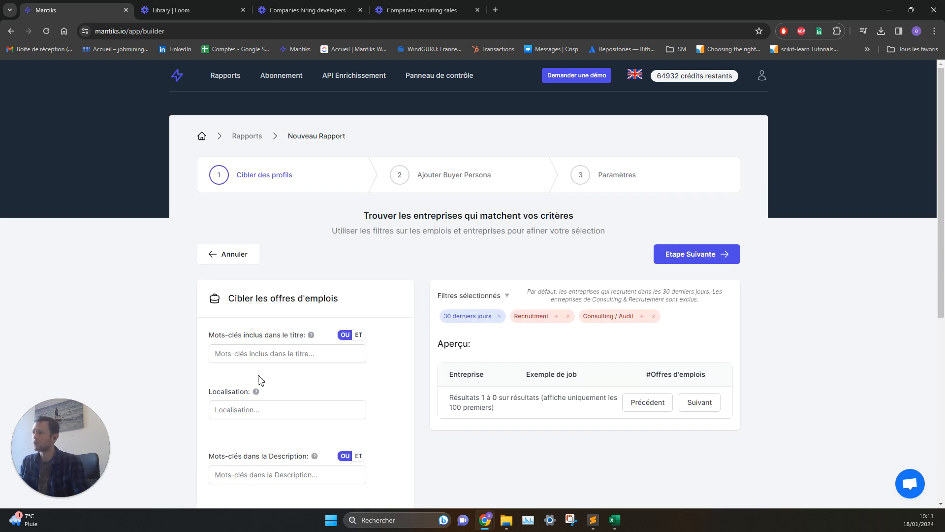
scroll(291, 349, down, 1)
scroll(292, 349, down, 2)
click(293, 205)
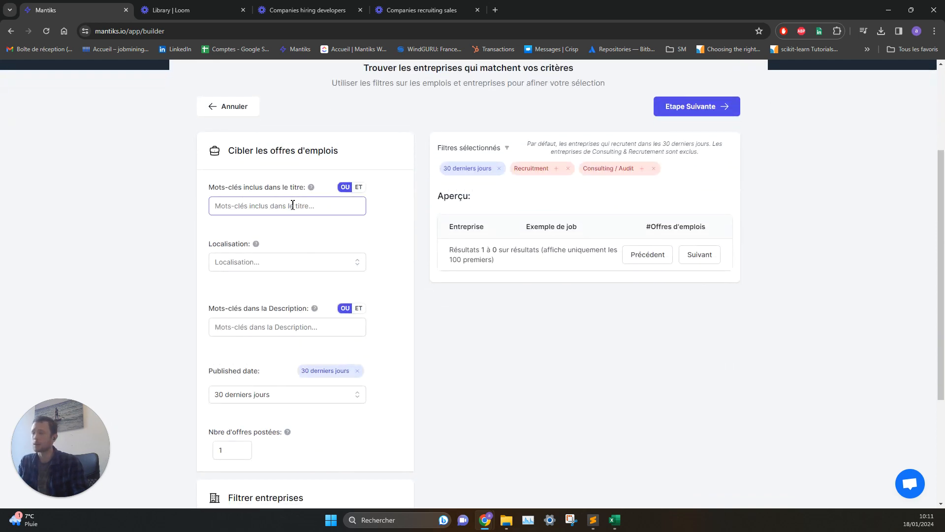
click(293, 205)
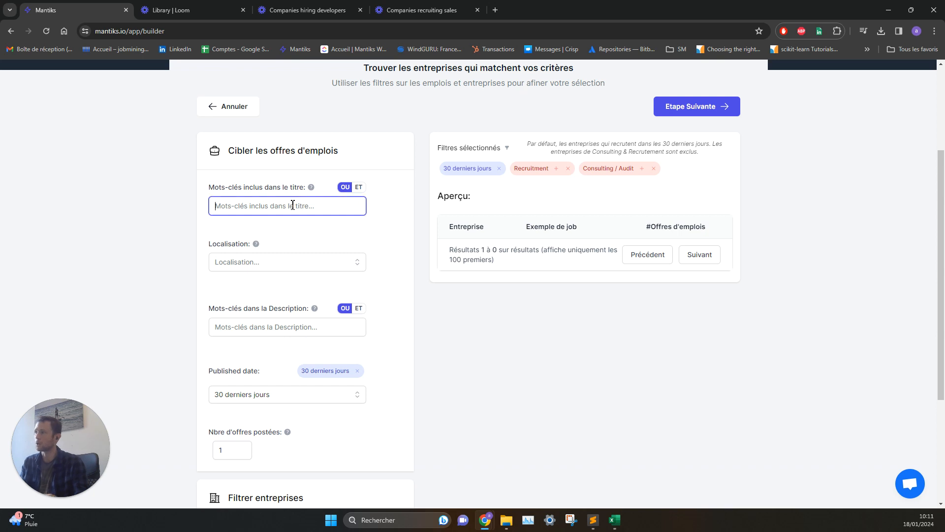
text(sales)
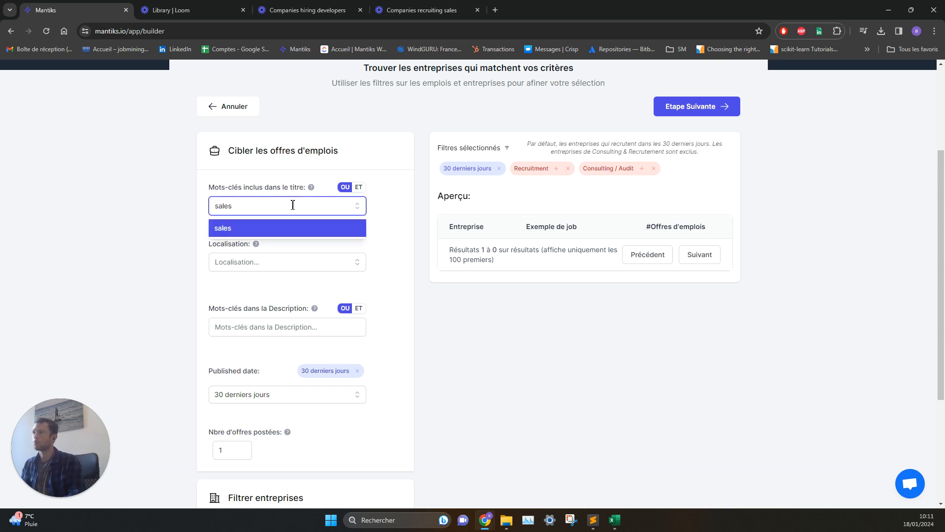
key(Return)
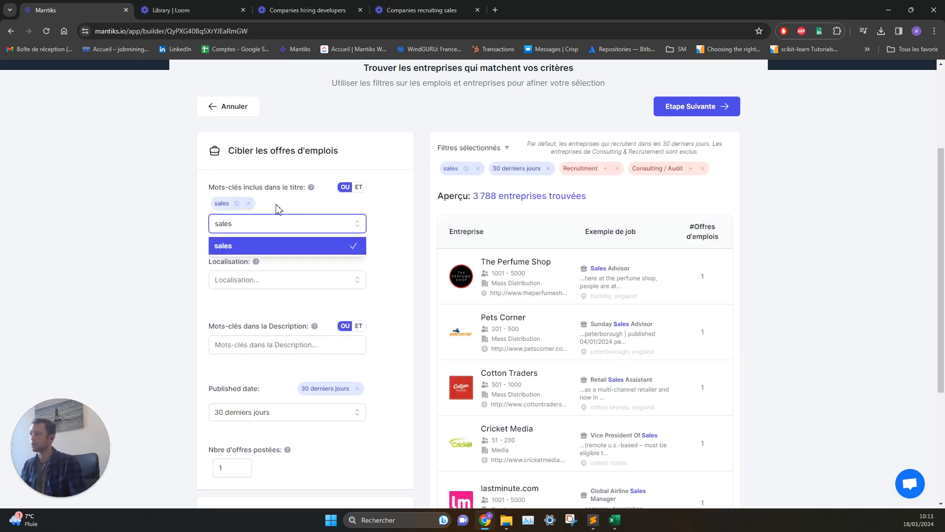
Step: Add "commercial" and "business developer" to the job-title keywords
double_click(227, 226)
text(commercial)
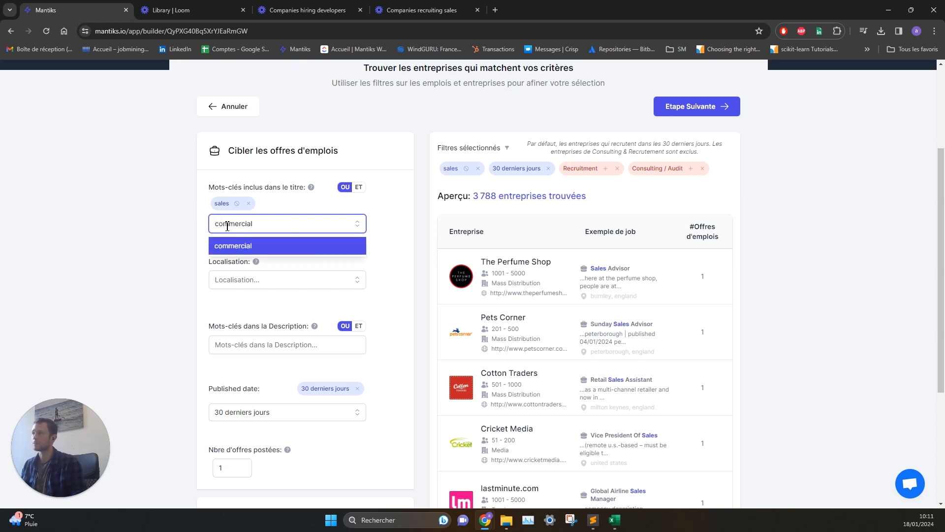
key(Return)
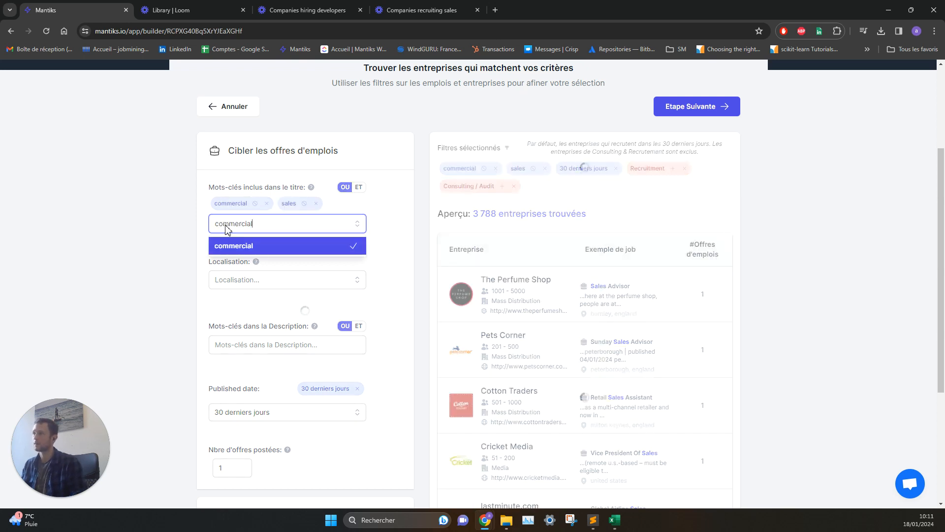
double_click(251, 225)
text(b)
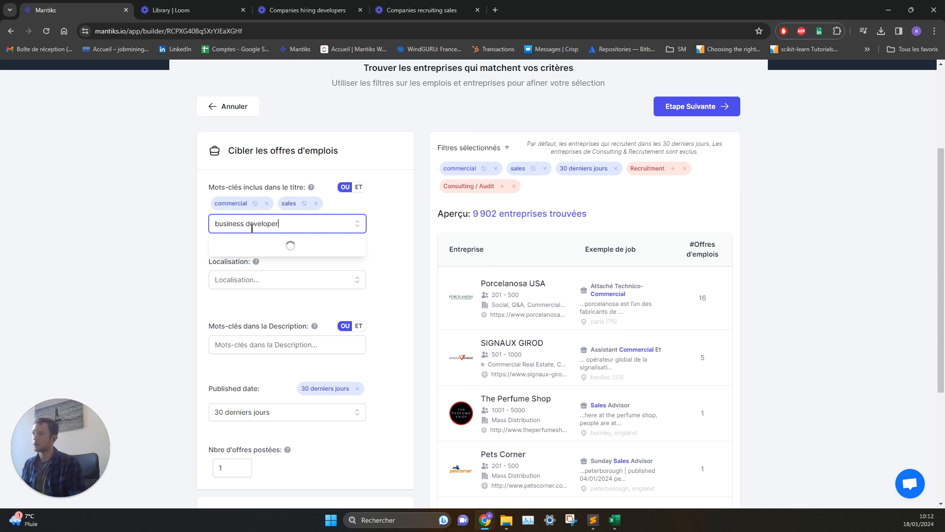
text(usiness developer)
click(267, 251)
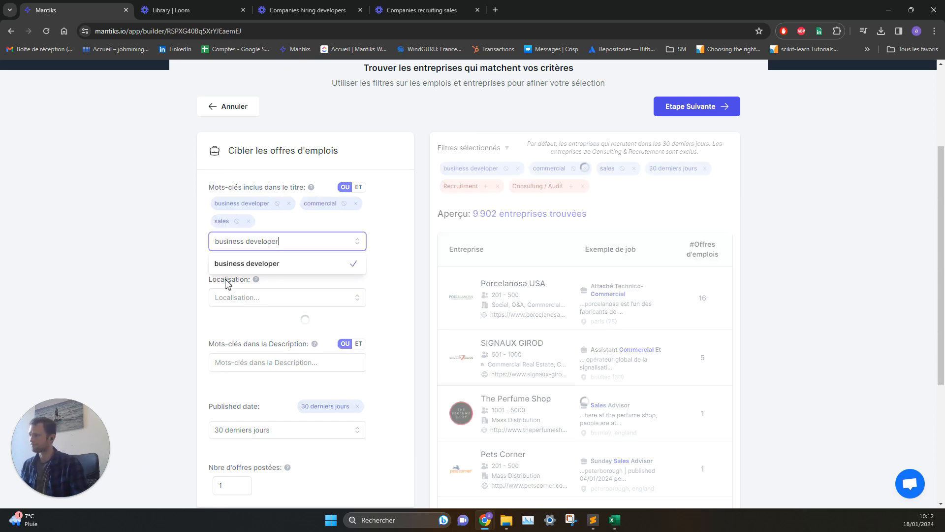
click(160, 270)
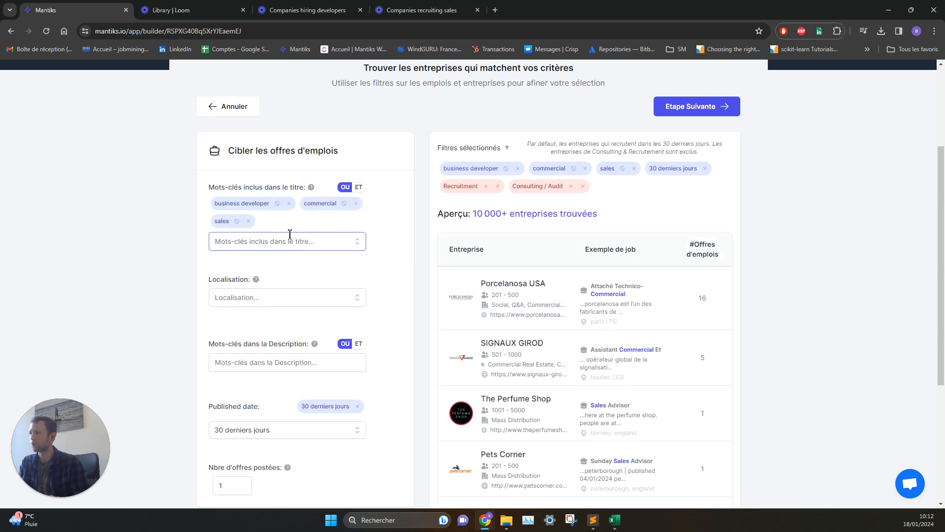
Step: Look up "france" in the location filter and restrict the job offers to Île-de-France - France
scroll(317, 316, down, 2)
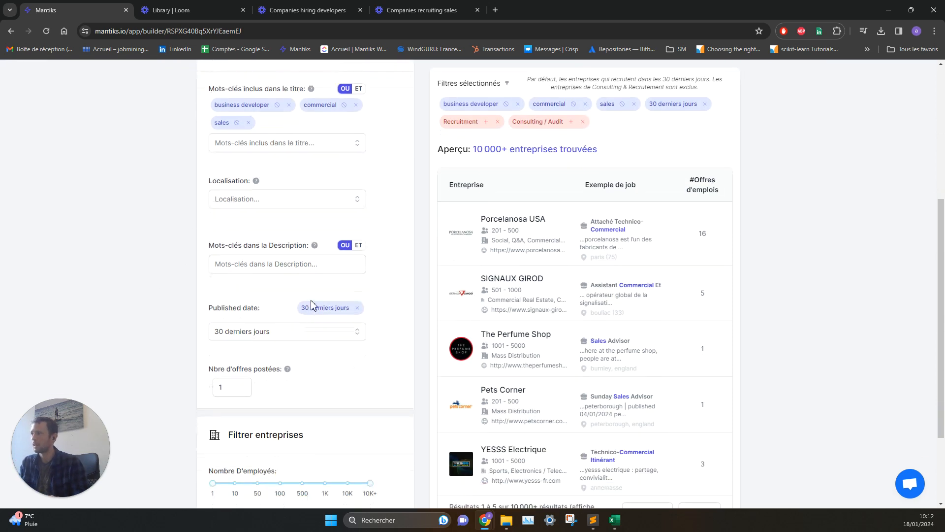
click(292, 202)
text(r)
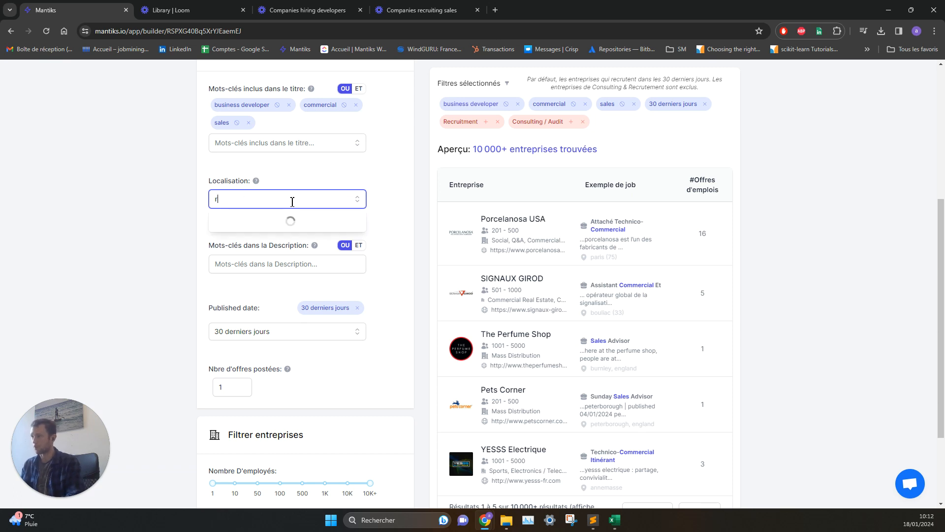
text(ance)
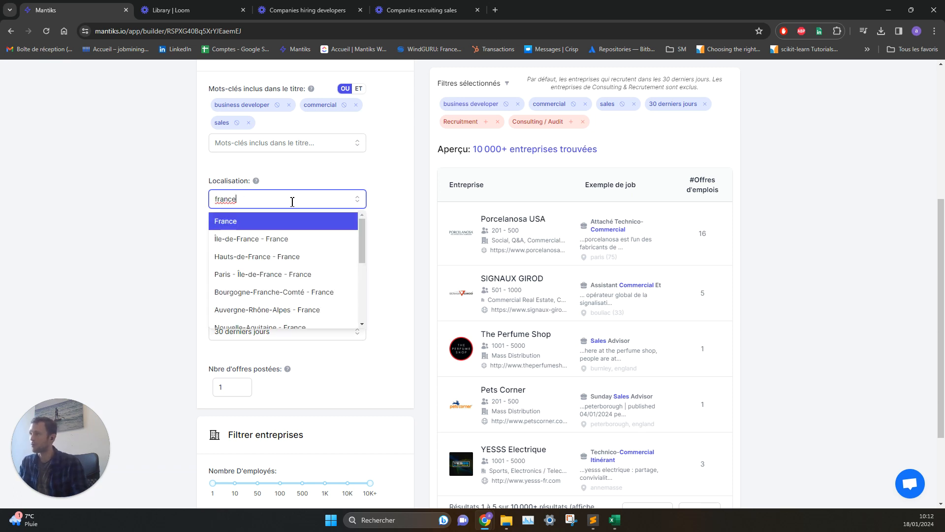
click(254, 239)
click(159, 229)
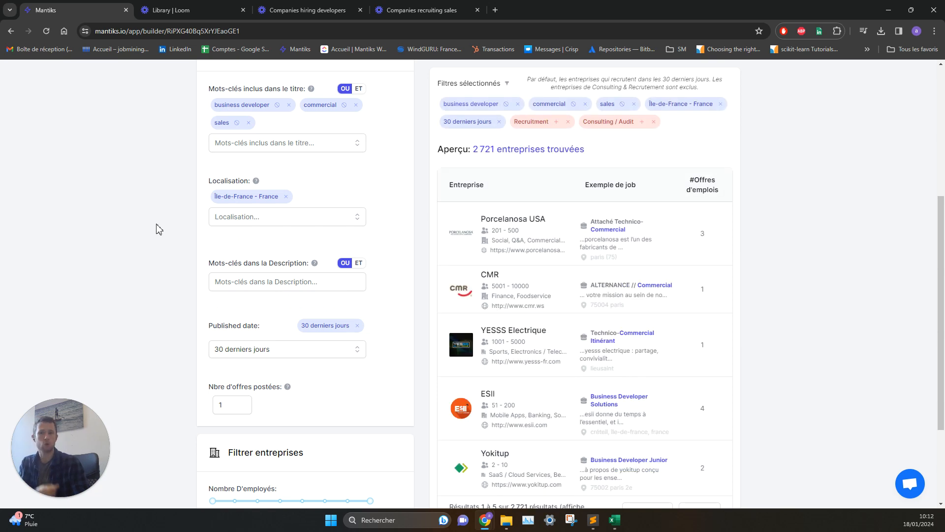
Step: Add "stagiaire" as a keyword for the job description
scroll(229, 319, down, 2)
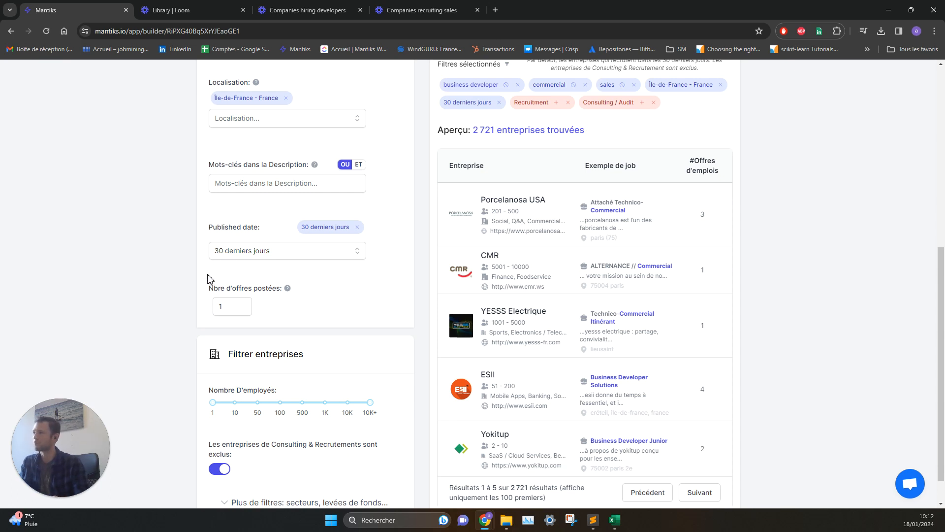
scroll(214, 280, down, 1)
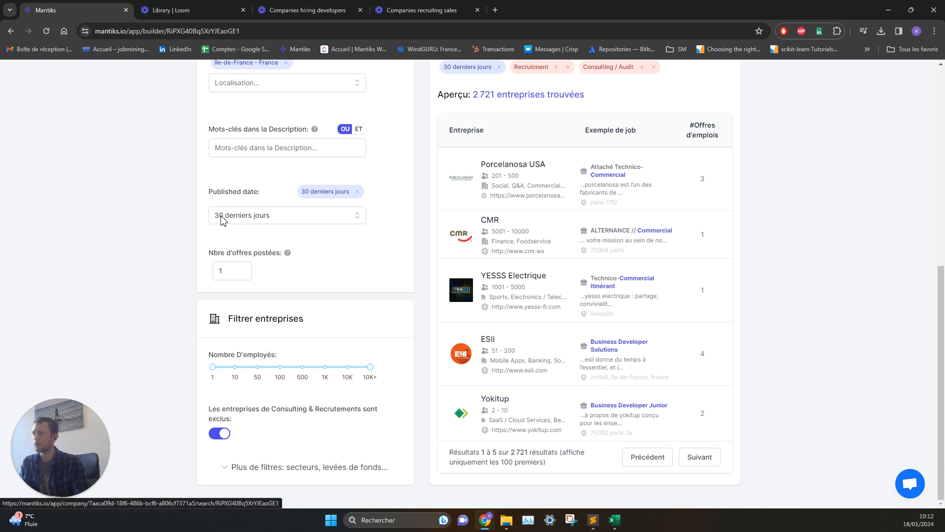
scroll(244, 224, up, 2)
scroll(244, 224, up, 3)
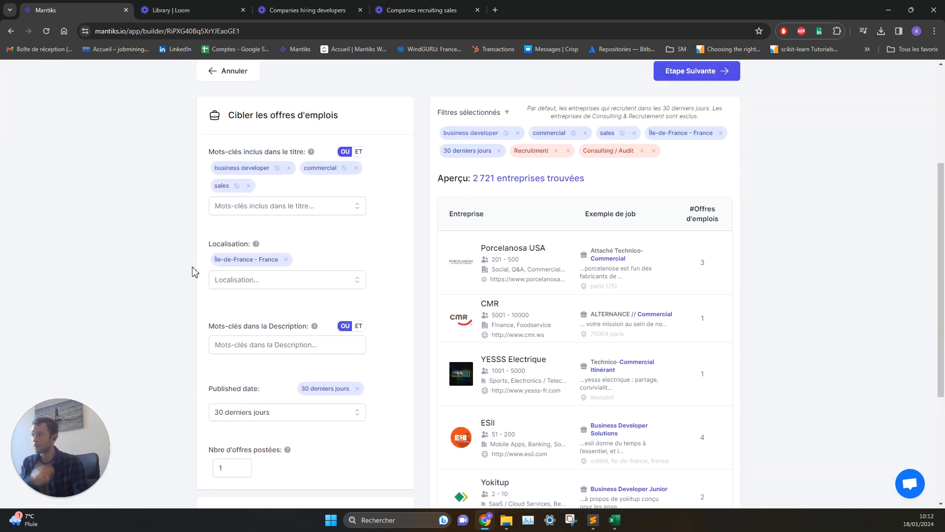
click(265, 211)
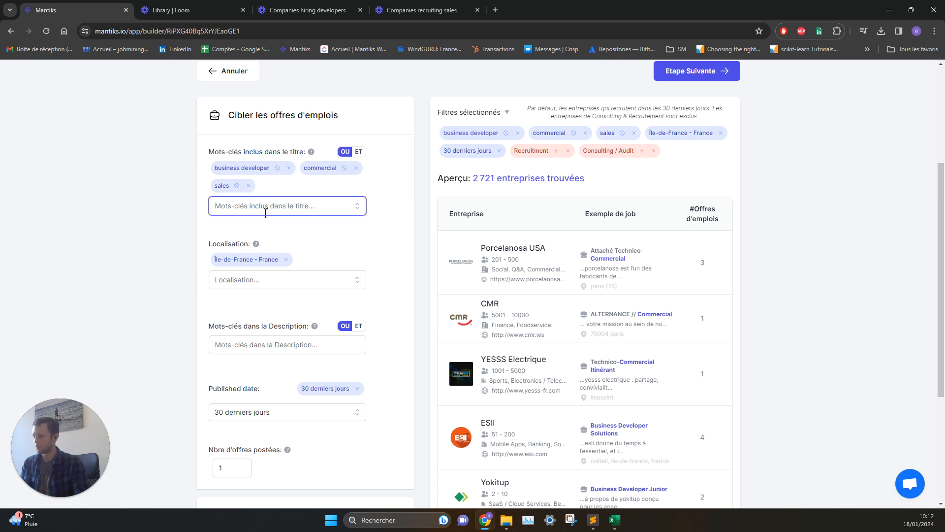
click(265, 352)
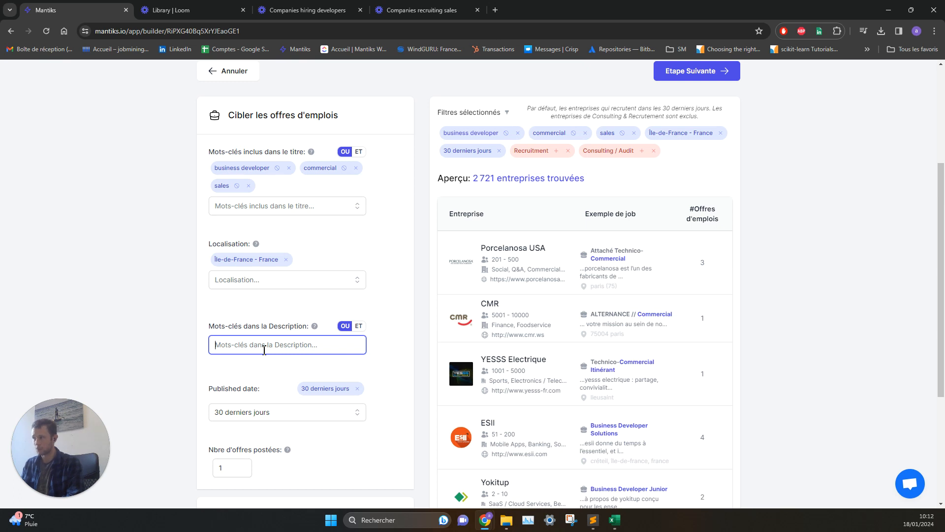
text(sta)
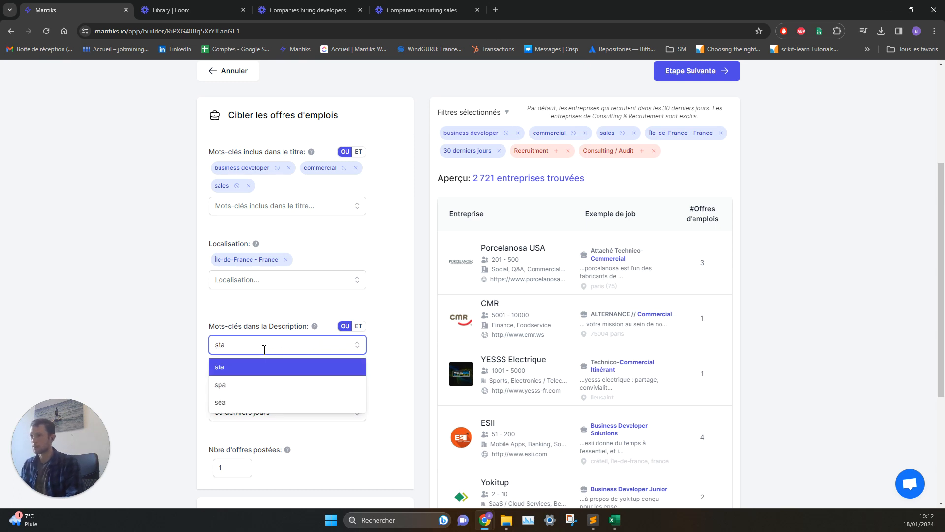
text(giaire)
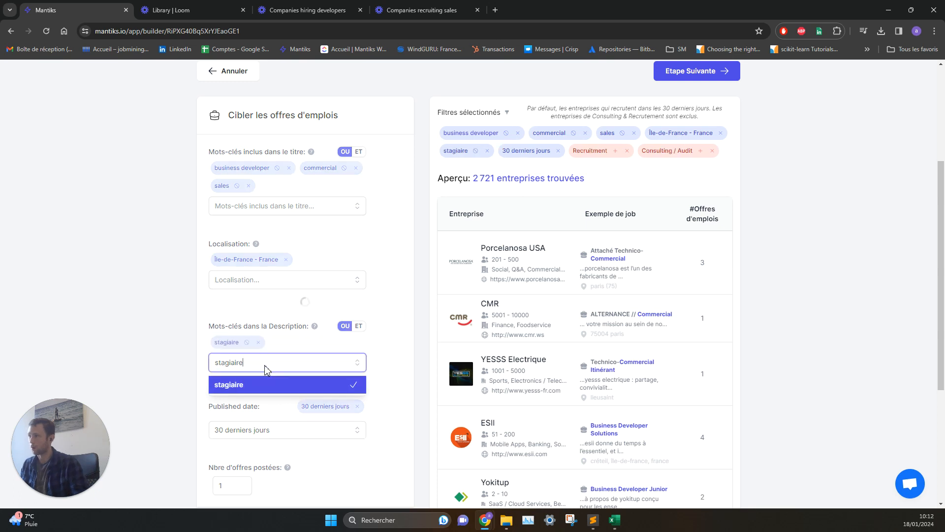
key(Return)
Step: Add "stage" as a second keyword for the job description
key(BackSpace)
key(BackSpace)
key(BackSpace)
key(BackSpace)
key(BackSpace)
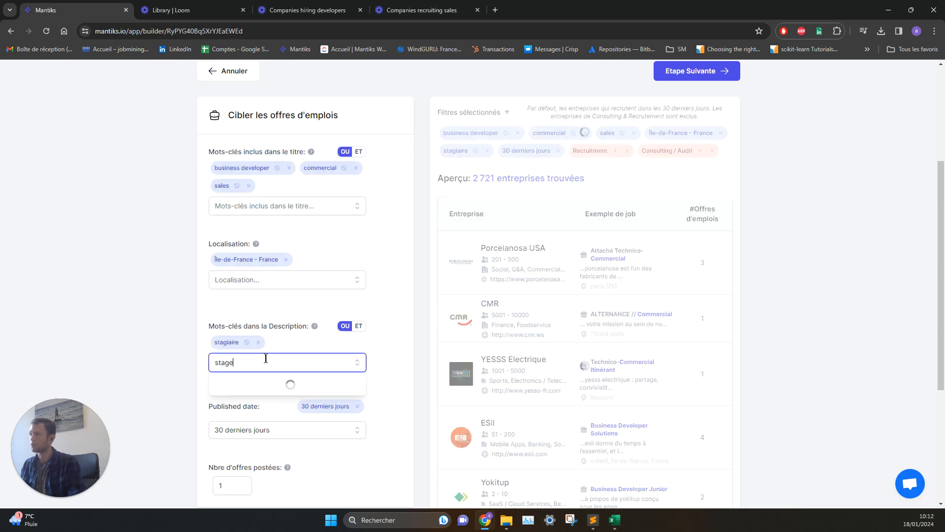
text(e)
key(Return)
Step: Add "apprentissage" as a further keyword for the job description
key(BackSpace)
key(BackSpace)
key(BackSpace)
key(BackSpace)
key(BackSpace)
text(apprentissage)
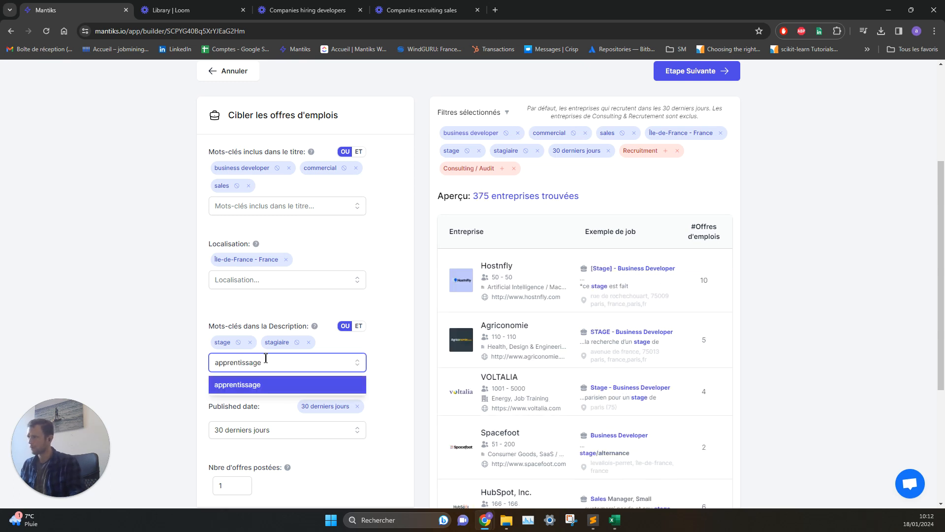
key(Return)
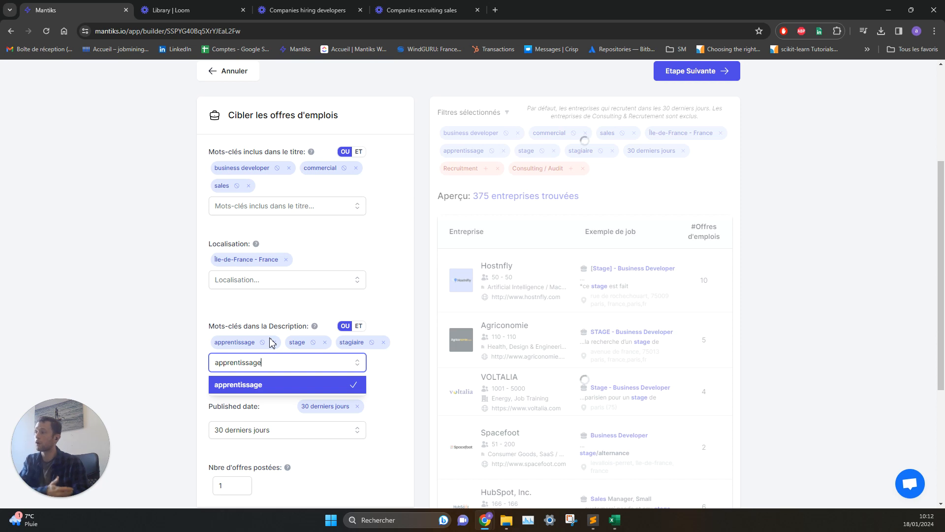
click(158, 320)
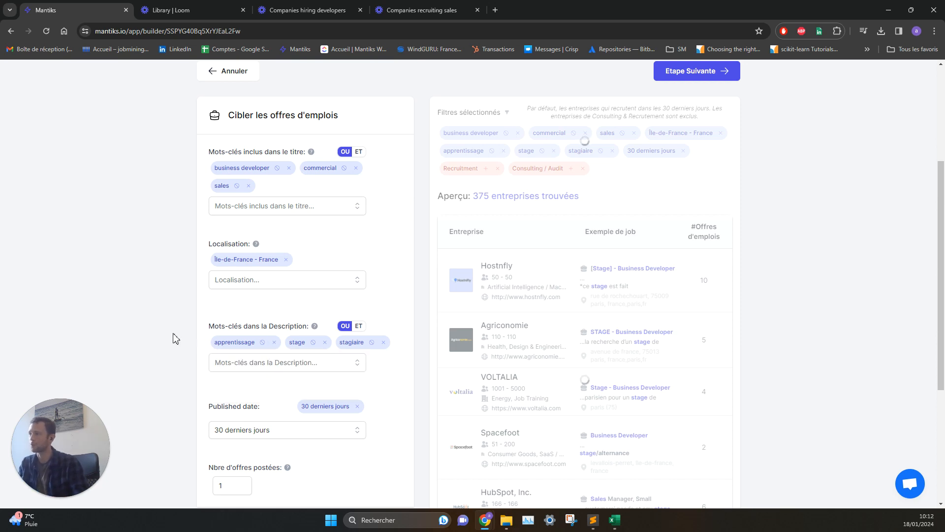
Step: Switch the description keywords apprentissage, stage and stagiaire from included to excluded
click(262, 341)
click(313, 342)
click(371, 341)
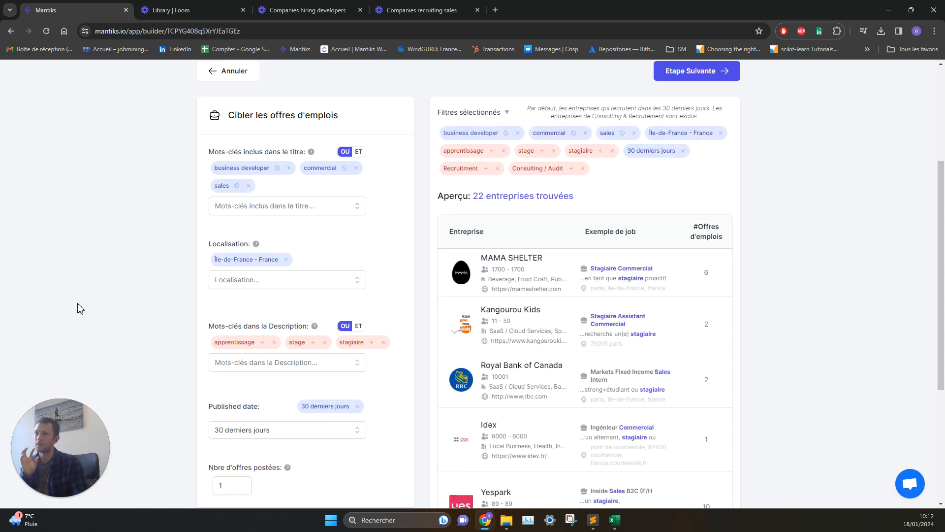
Step: Copy "ALTERNANCE" from the CMR job example into the description keywords and set it as excluded
scroll(289, 354, down, 5)
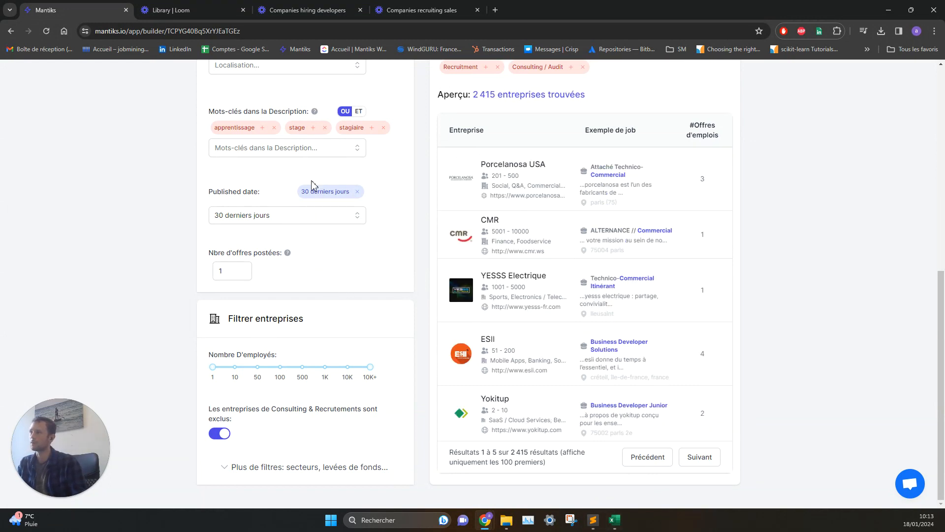
double_click(618, 232)
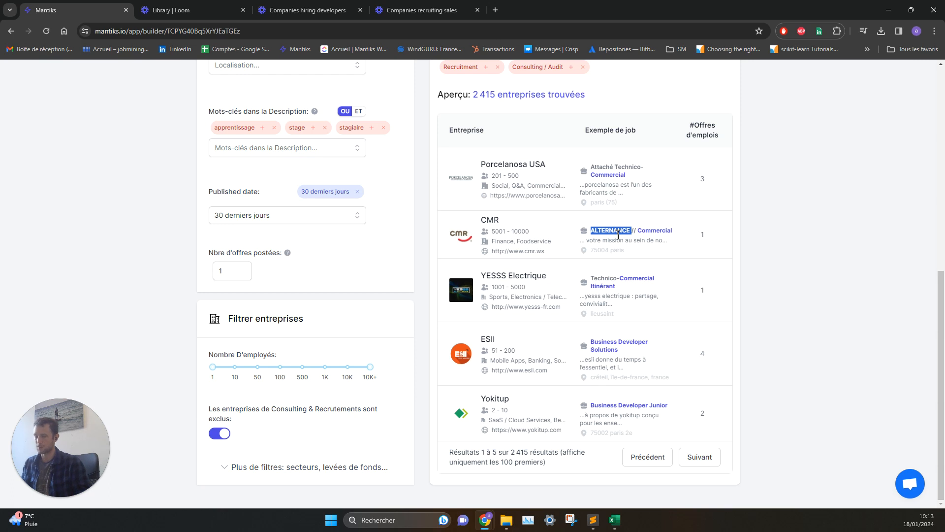
key(ctrl+c)
click(349, 150)
key(ctrl+v)
click(271, 172)
click(358, 289)
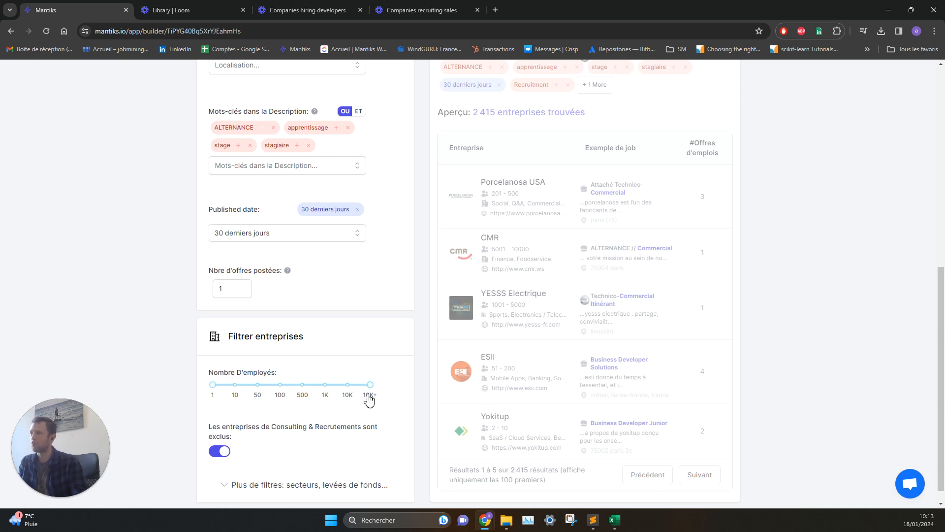
Step: Limit the company size to 1-500 employees
drag(370, 387, 302, 387)
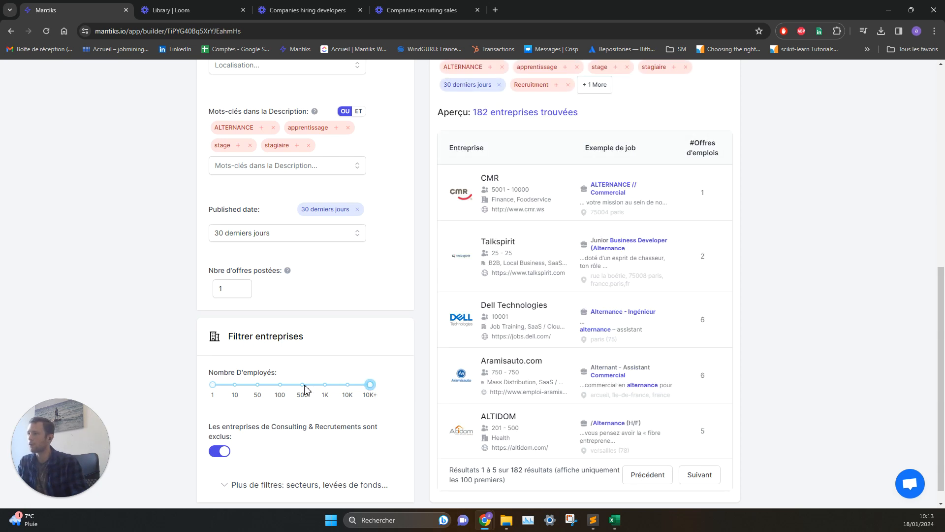
scroll(308, 390, down, 1)
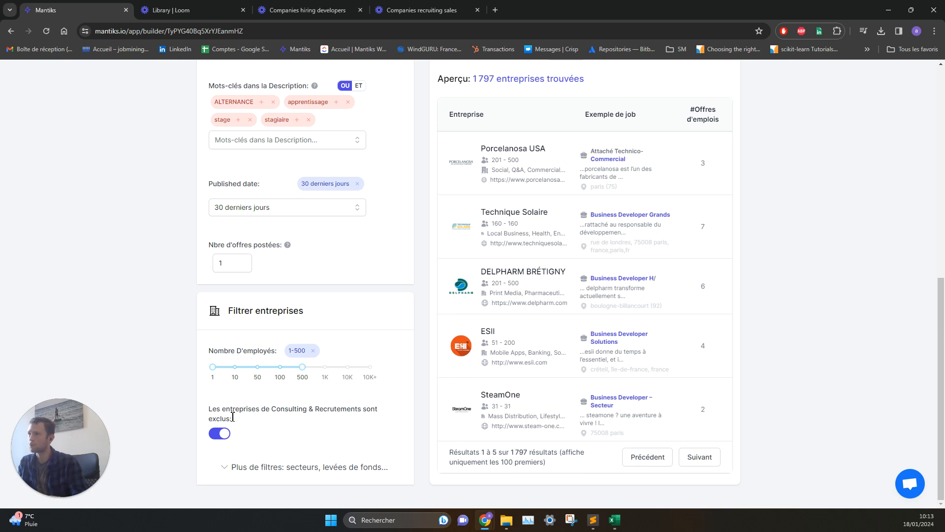
Step: View the next page of the company preview and expand the additional sector and fundraising filters
click(705, 461)
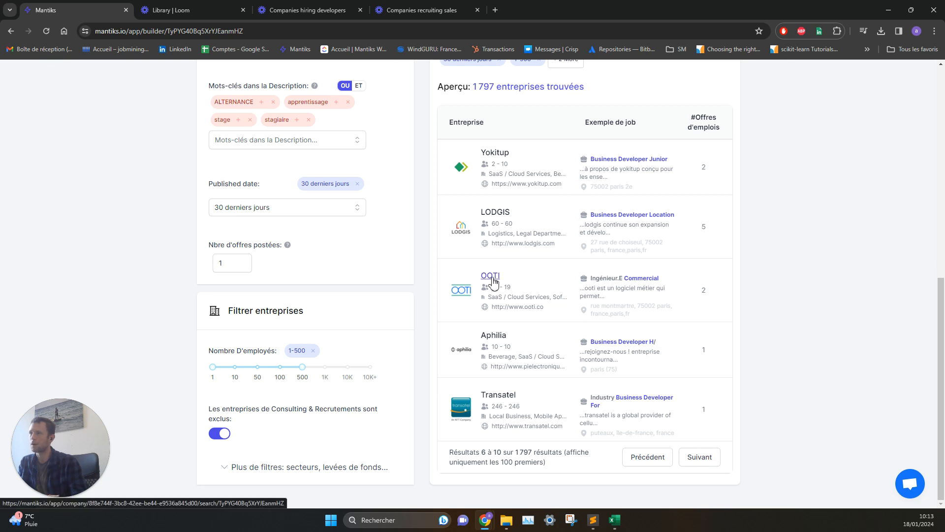
click(342, 467)
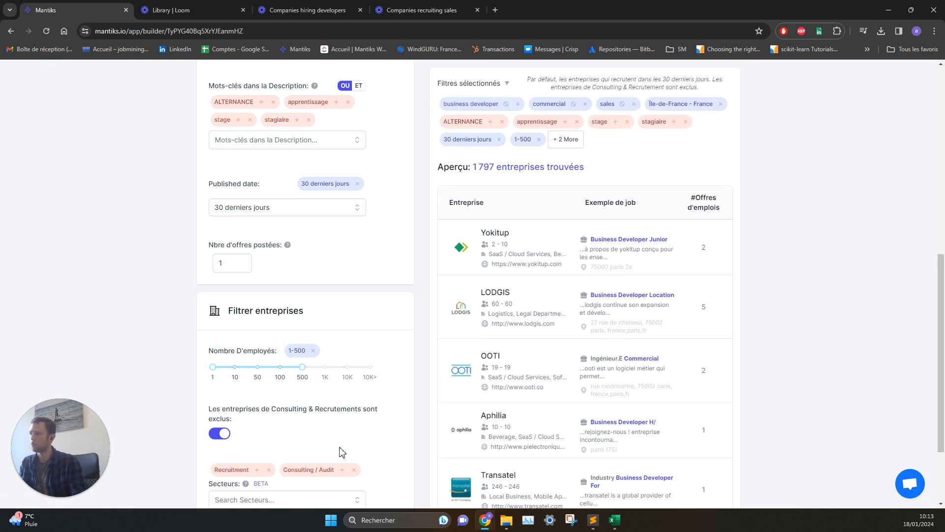
scroll(342, 451, down, 2)
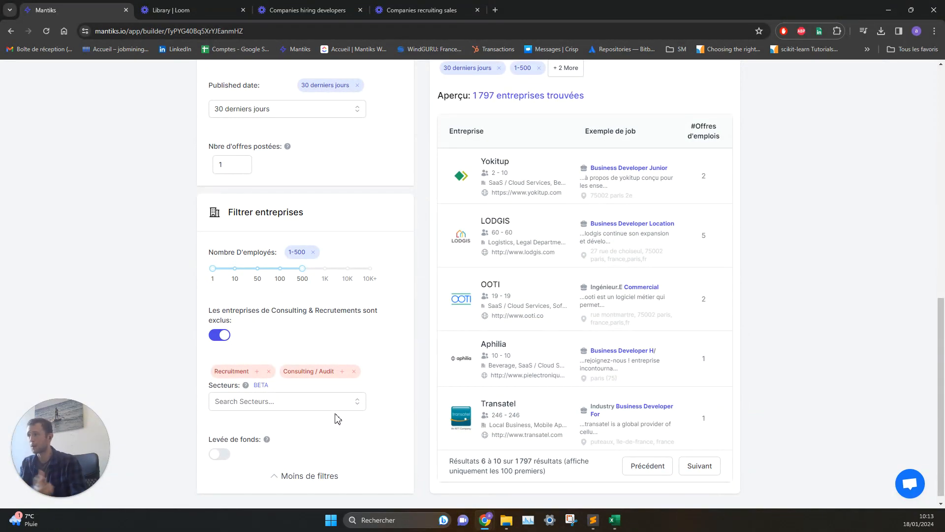
Step: Open the Yokitup company page in a new tab and examine its summary, technologies and matching job offers
right_click(671, 209)
click(717, 163)
middle_click(505, 170)
key(ctrl+Tab)
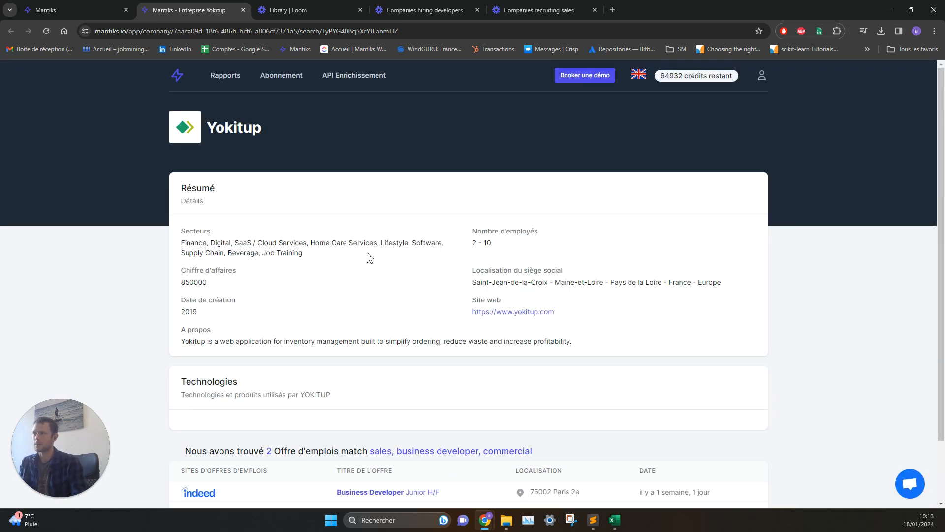
scroll(352, 271, down, 3)
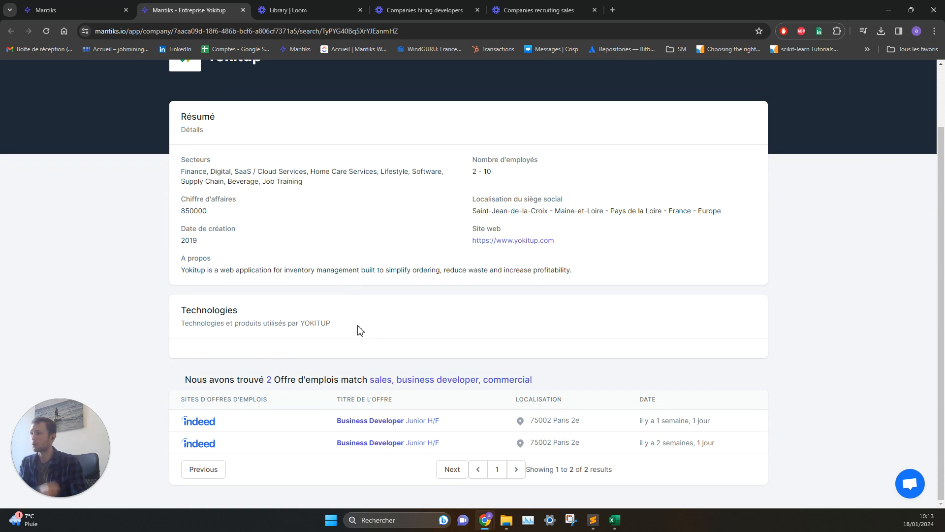
scroll(298, 338, up, 1)
scroll(298, 338, up, 1)
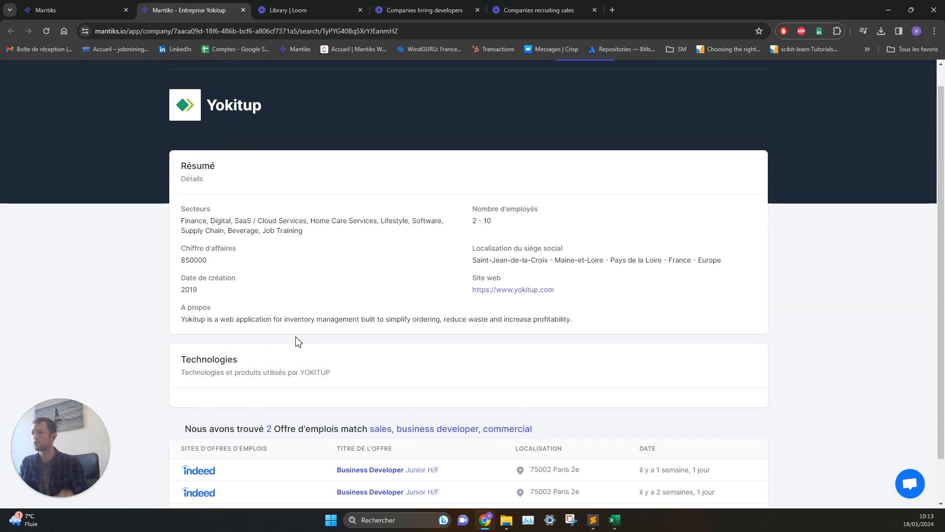
scroll(368, 427, down, 1)
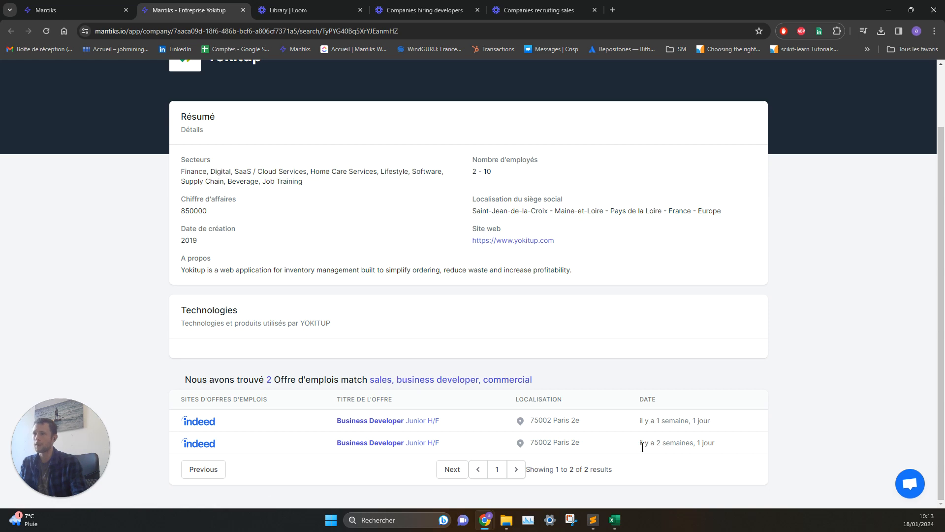
Step: Return to the report builder and advance from profile targeting to the buyer persona configuration
click(72, 10)
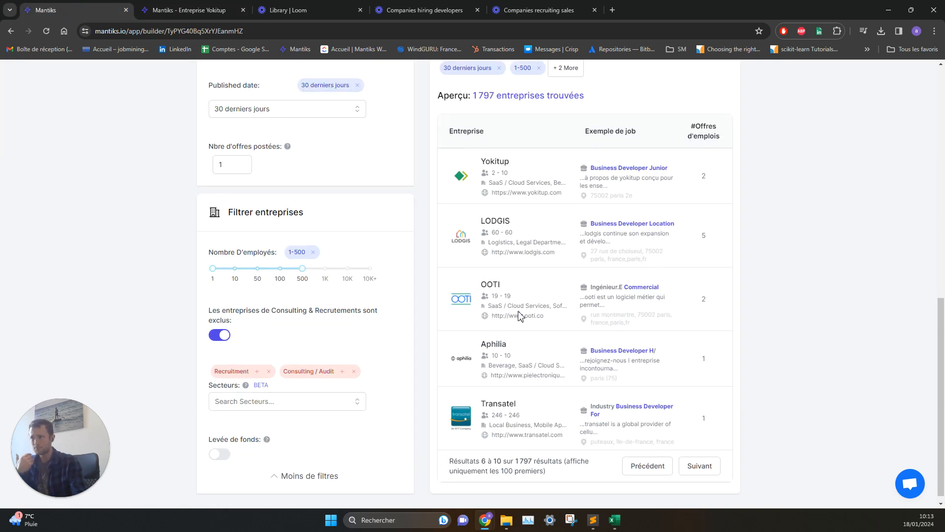
scroll(518, 318, up, 3)
scroll(518, 315, up, 2)
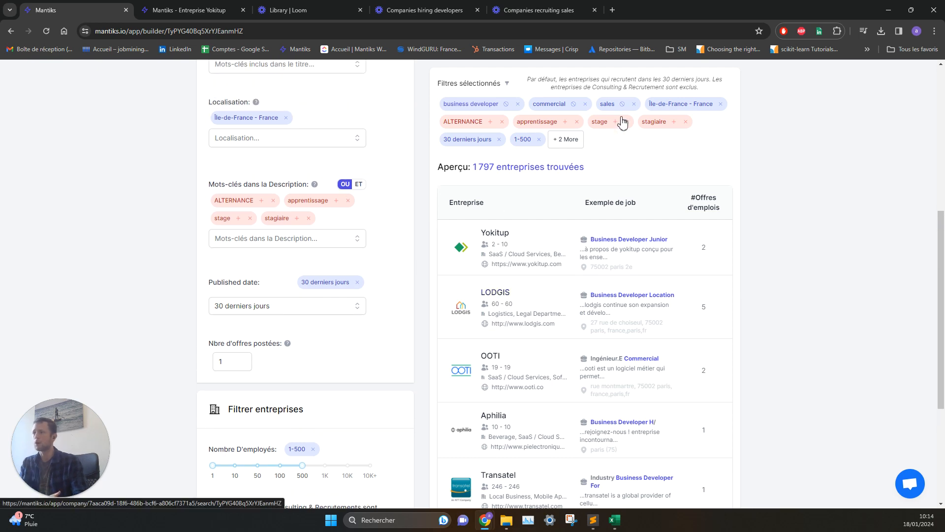
scroll(656, 305, up, 5)
click(672, 255)
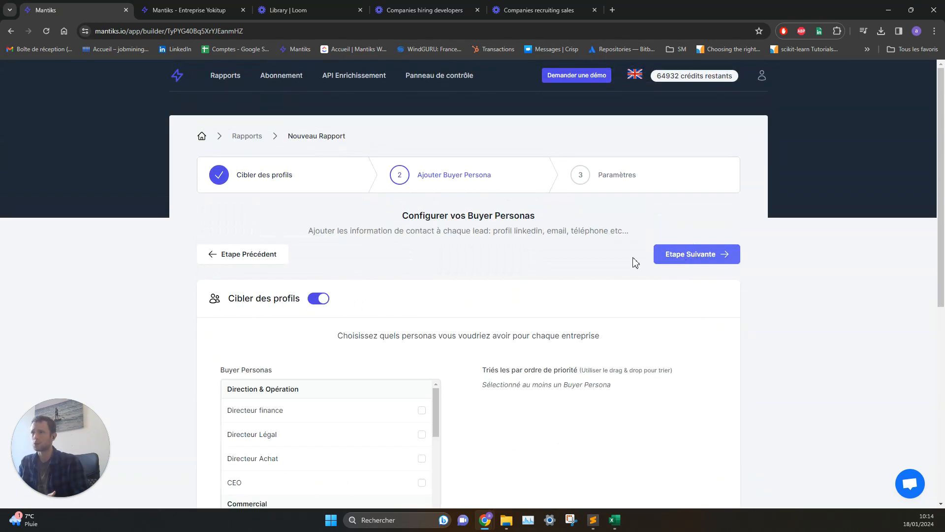
Step: Select the buyer personas CEO, Directeur Commercial, Directeur des Ressources Humaines and Recruitment published by
scroll(432, 258, down, 3)
click(377, 339)
scroll(380, 342, down, 1)
click(390, 333)
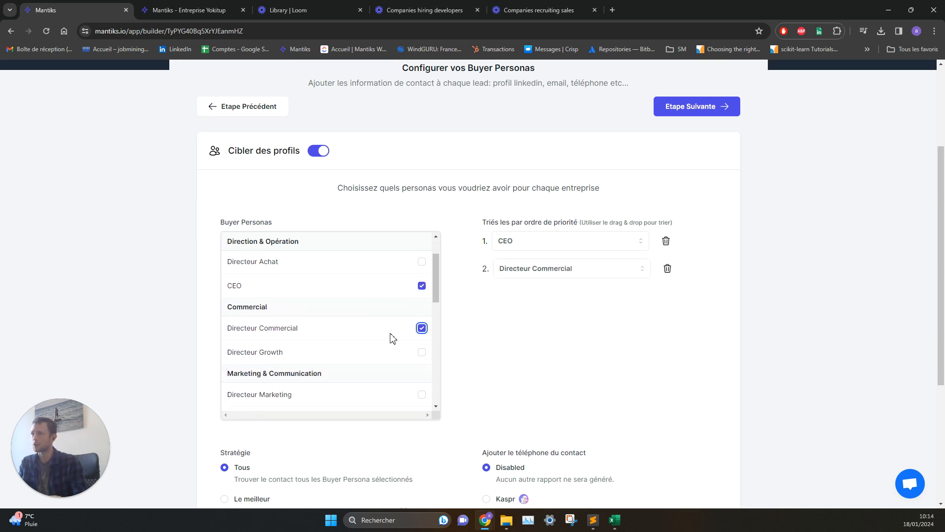
scroll(393, 340, down, 1)
scroll(393, 339, down, 4)
click(396, 350)
click(386, 400)
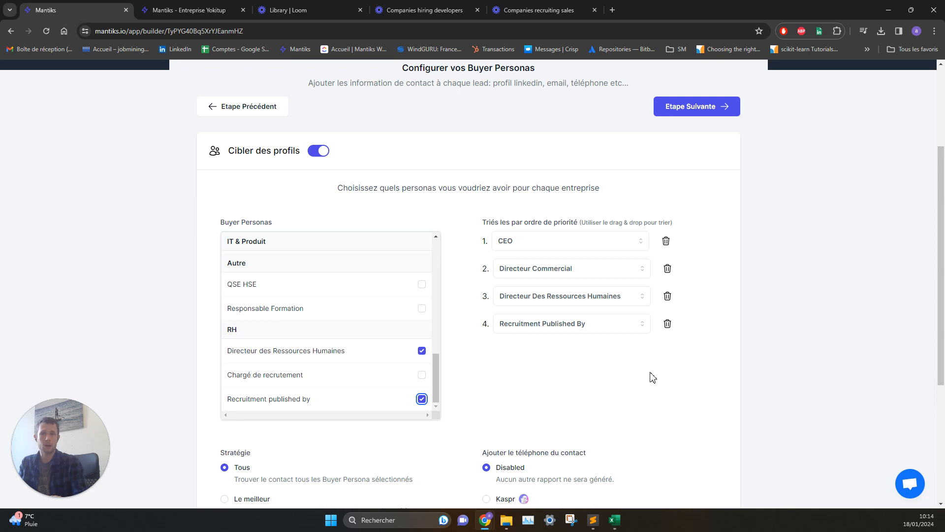
Step: Set the contact strategy to Le meilleur and move Recruitment Published By to first priority
scroll(659, 368, down, 1)
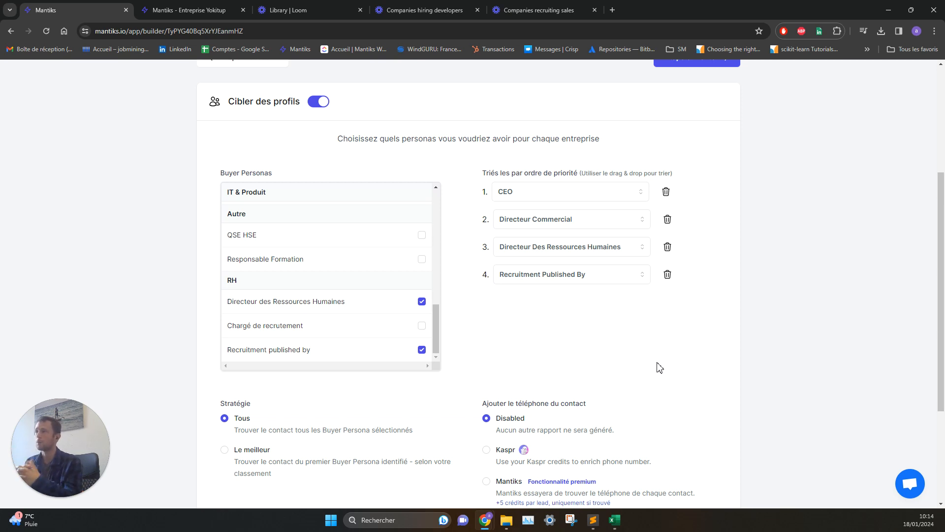
scroll(294, 416, down, 2)
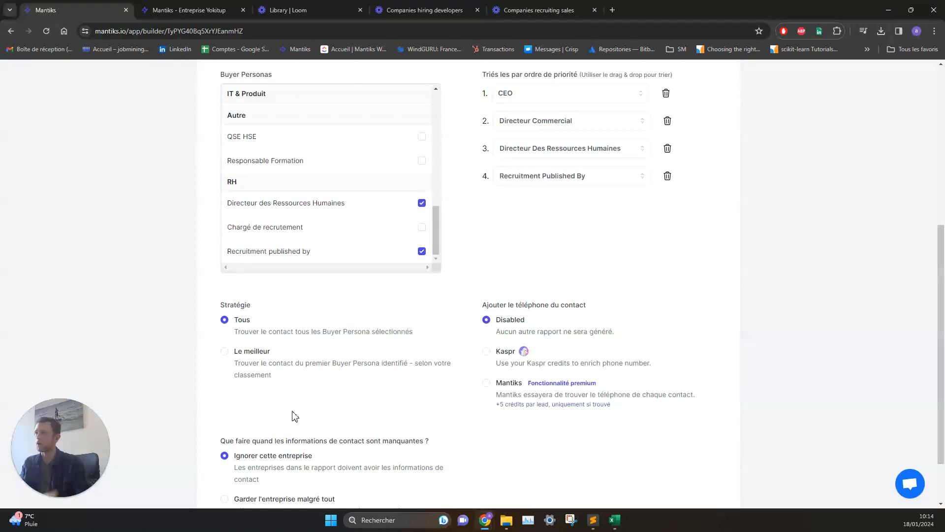
scroll(386, 427, up, 1)
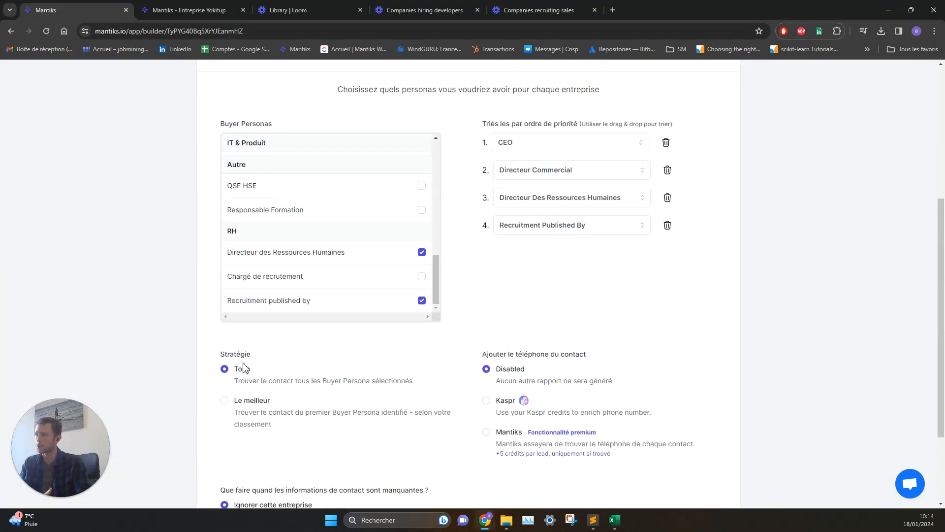
click(224, 400)
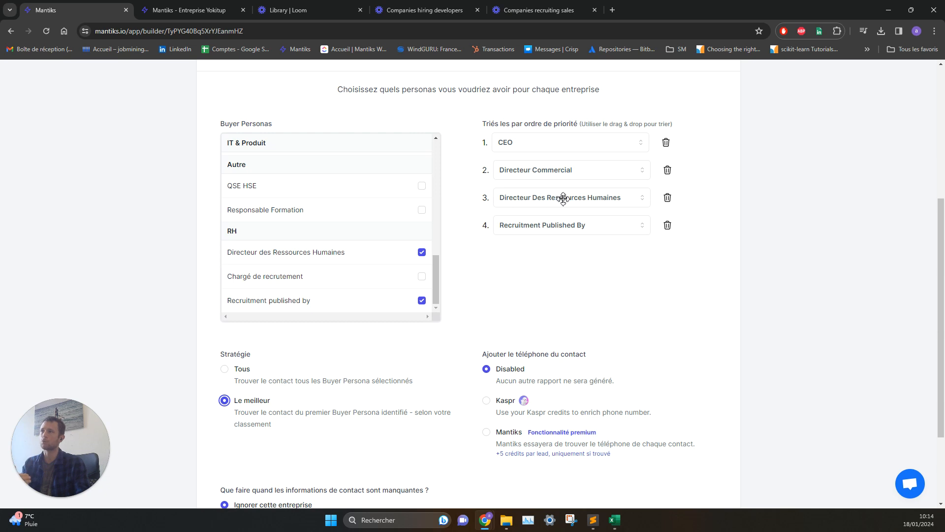
drag(561, 225, 561, 142)
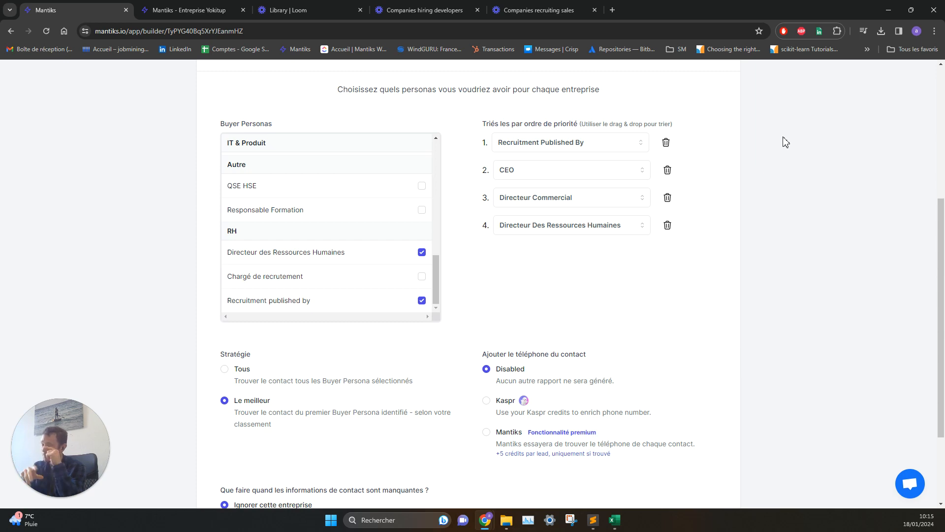
Step: Review the contact phone options, leave them disabled, and continue to the report parameters
scroll(899, 340, up, 5)
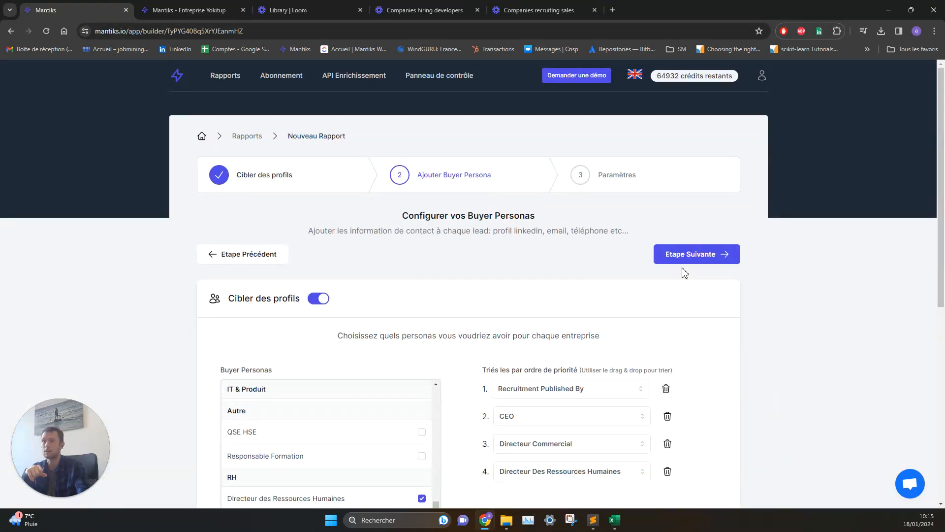
scroll(686, 272, down, 4)
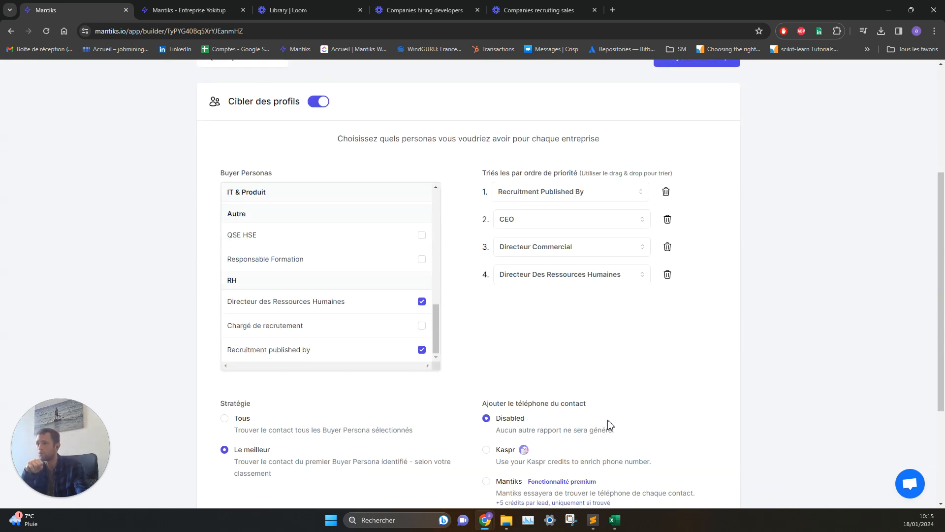
scroll(629, 436, down, 2)
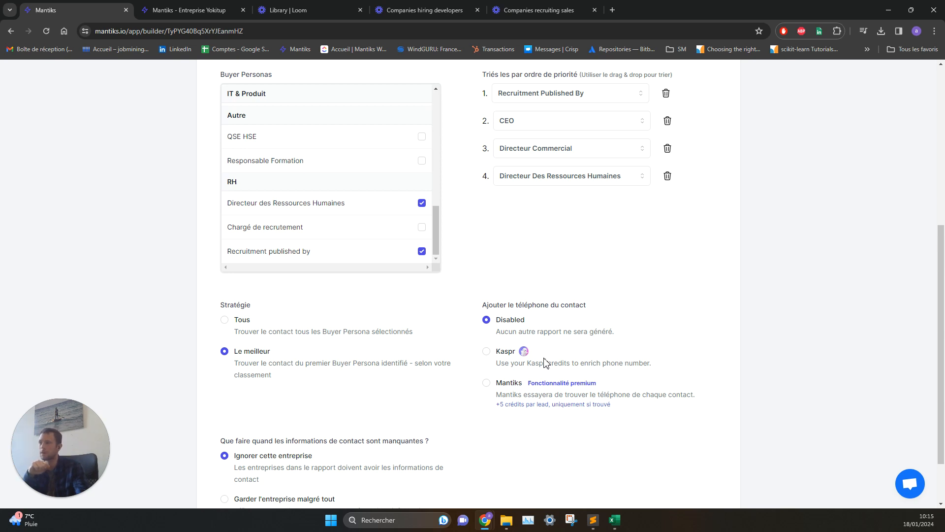
scroll(492, 384, up, 1)
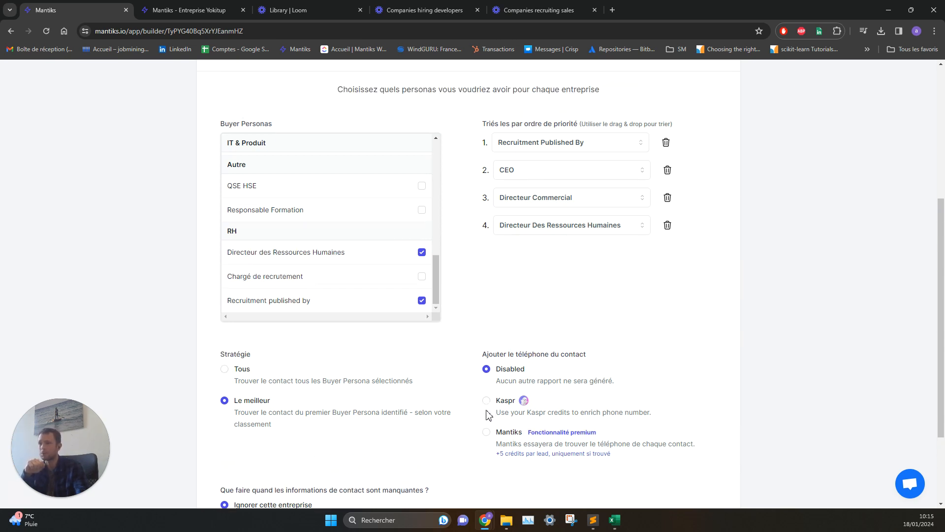
scroll(495, 446, up, 5)
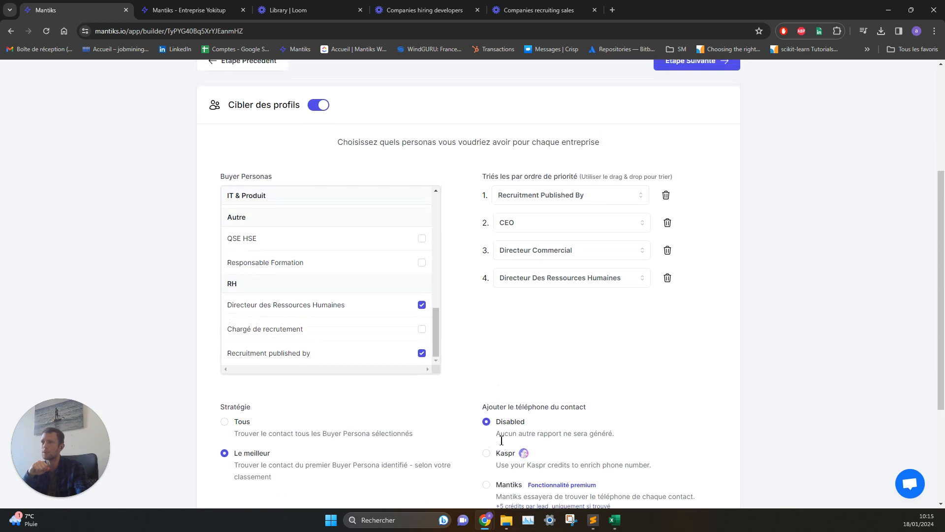
click(704, 255)
Step: Name the report "test rapport sales" and set its frequency to 1 fois
click(399, 340)
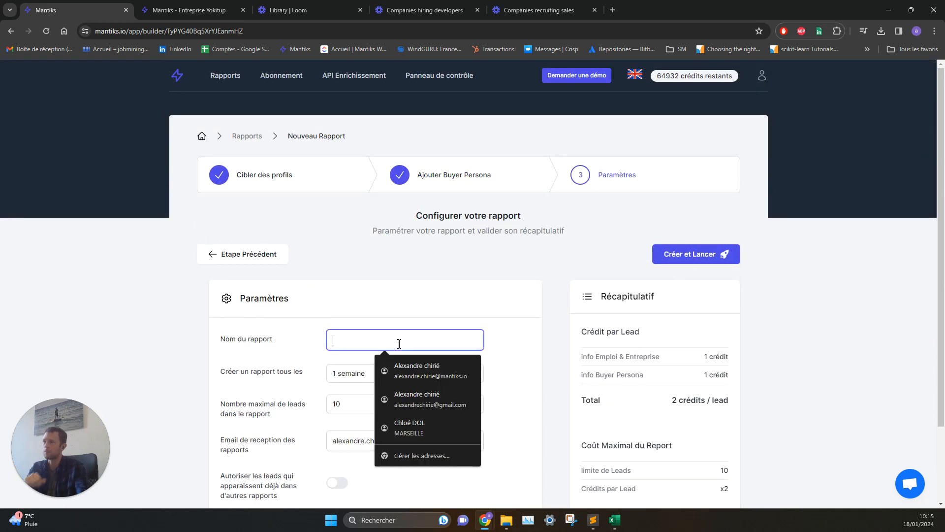
text(test rap)
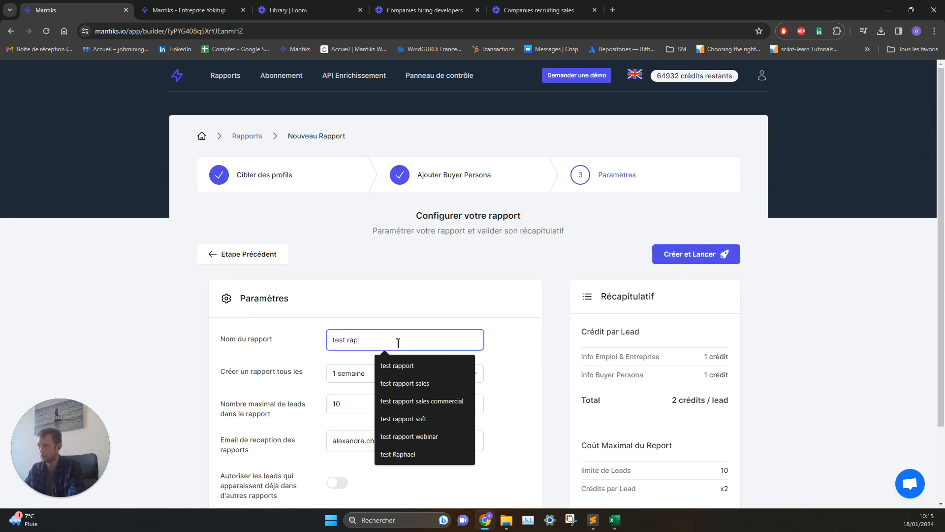
text(port sales)
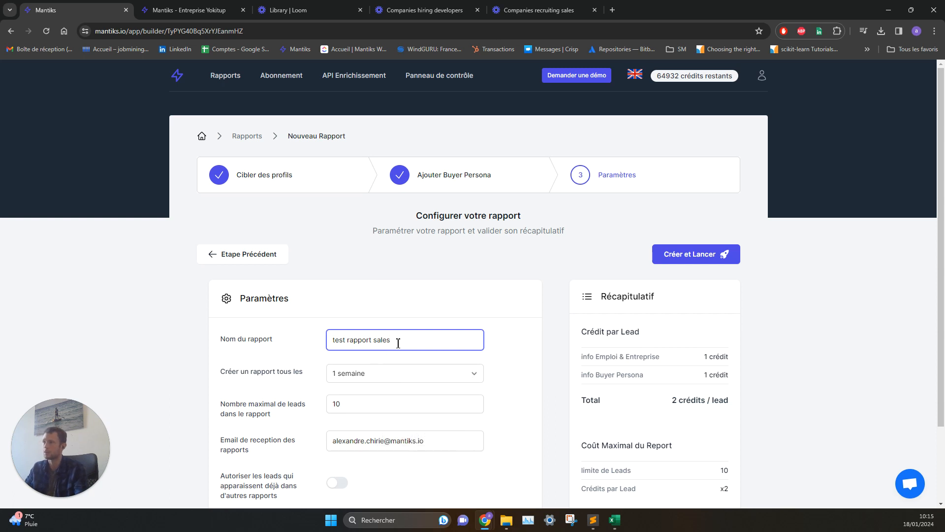
click(415, 377)
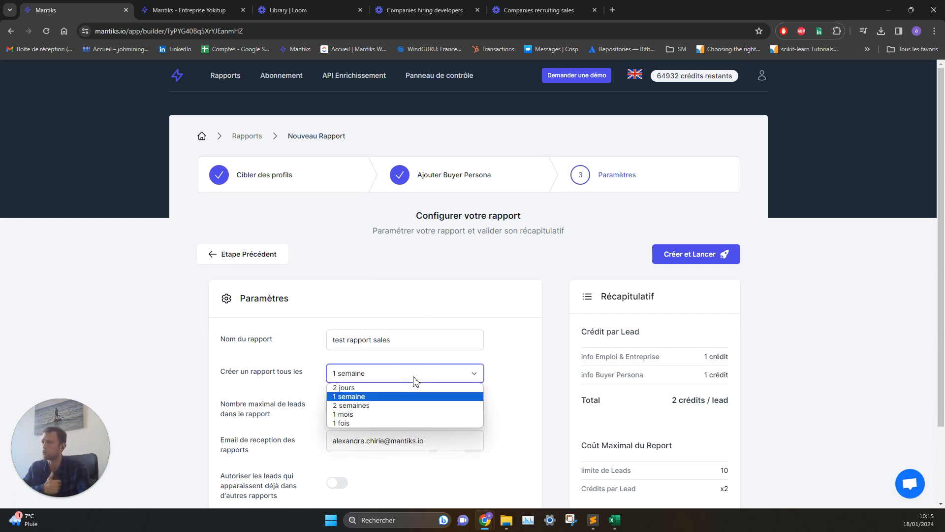
click(371, 423)
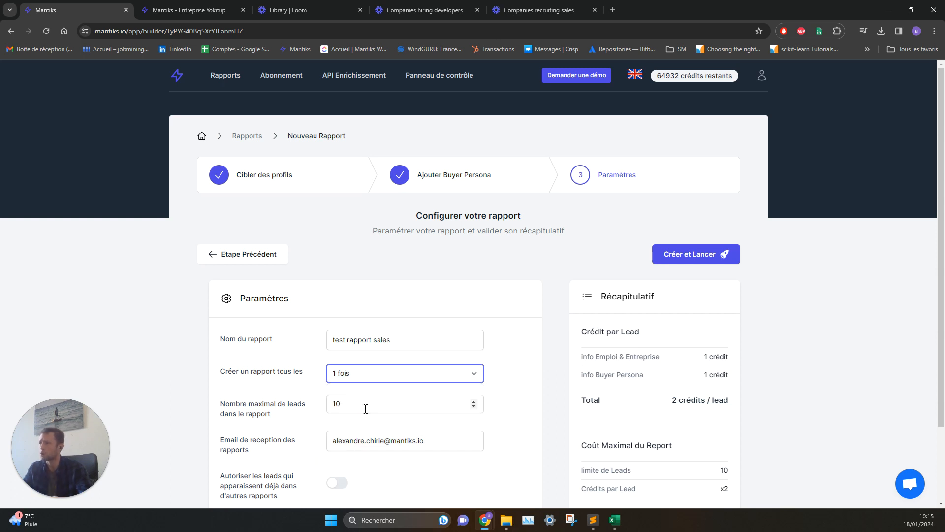
Step: Allow leads that already appear in other reports, create and launch the report, and acknowledge the confirmation
double_click(364, 405)
key(Tab)
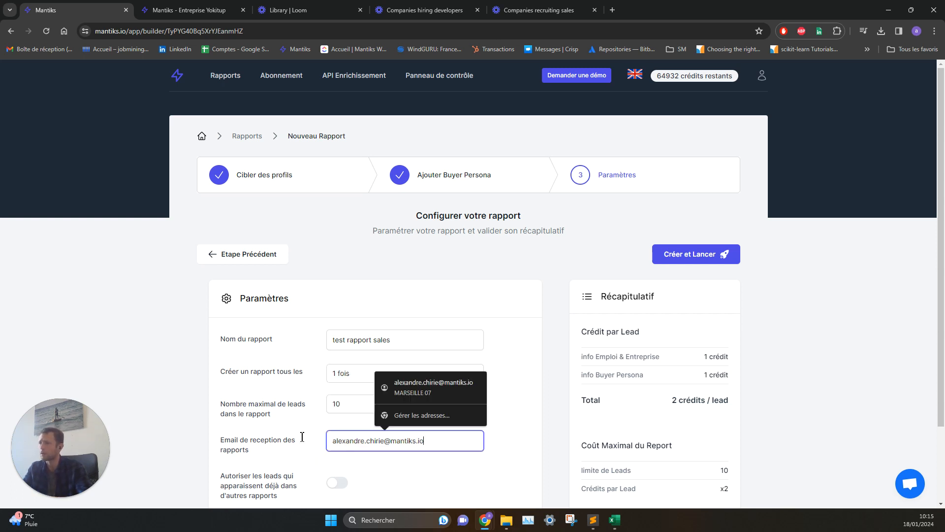
key(Tab)
click(336, 483)
click(692, 255)
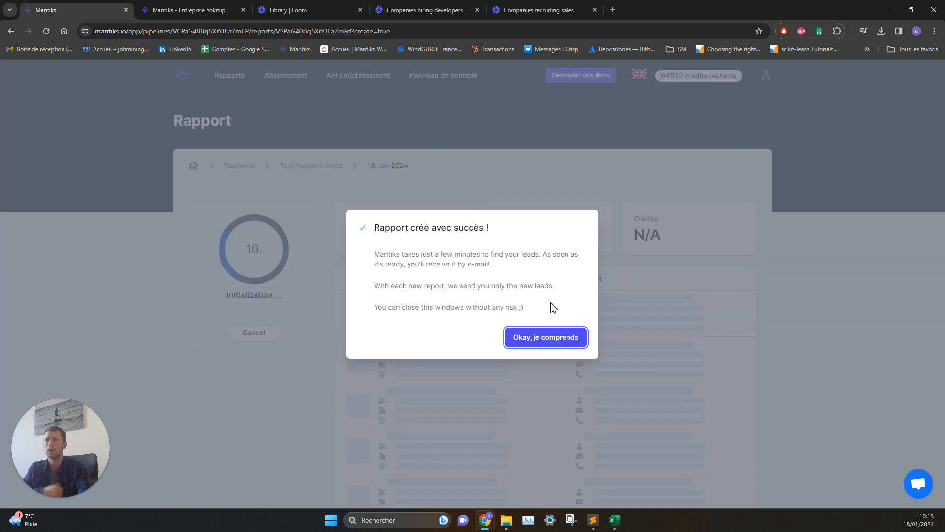
click(564, 340)
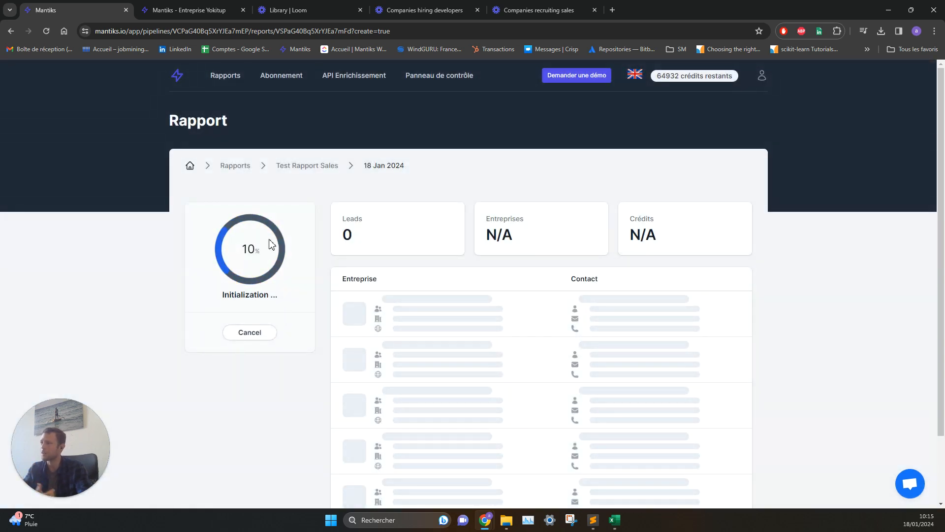
Step: Go back to the reports list and open an older report whose history holds the 19 Jun 2023 results
click(235, 166)
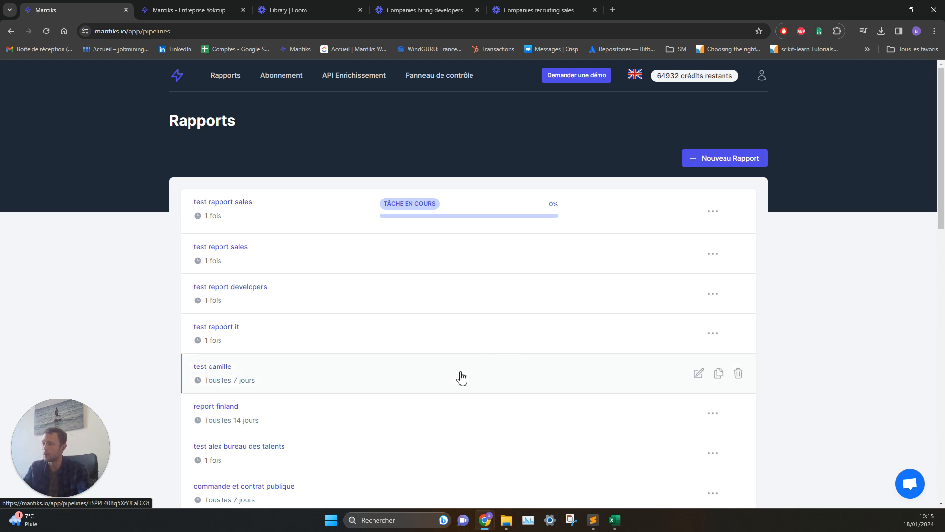
scroll(460, 377, down, 3)
scroll(454, 398, down, 6)
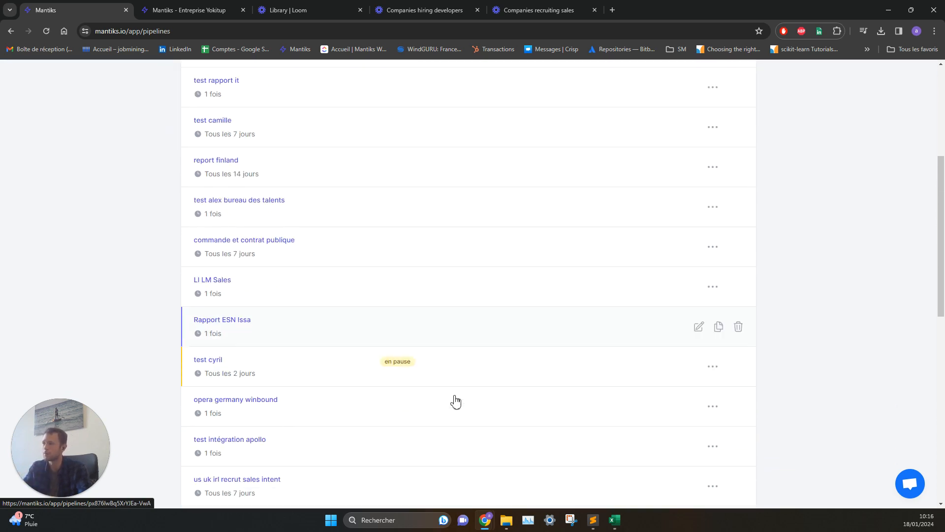
scroll(448, 409, down, 2)
click(441, 394)
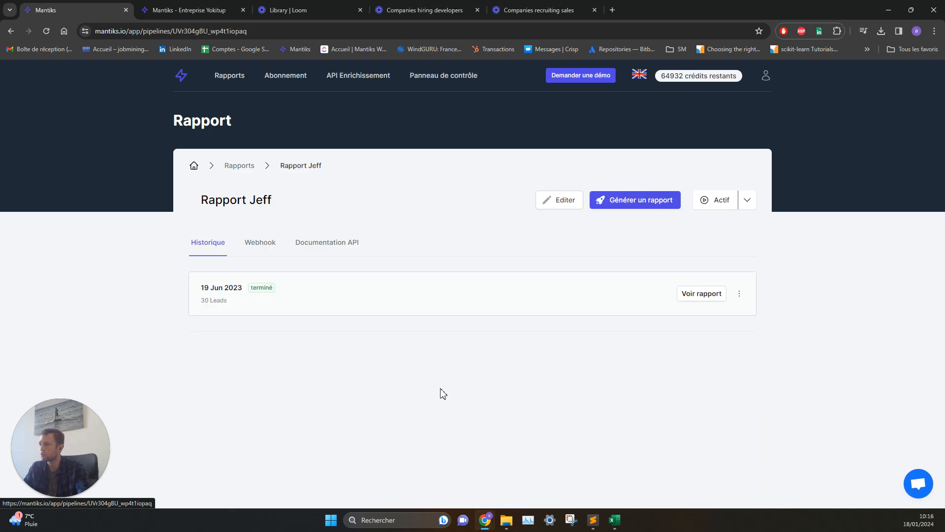
Step: Download the 19 Jun 2023 leads report, open the file in Excel and enable editing
click(739, 294)
click(708, 315)
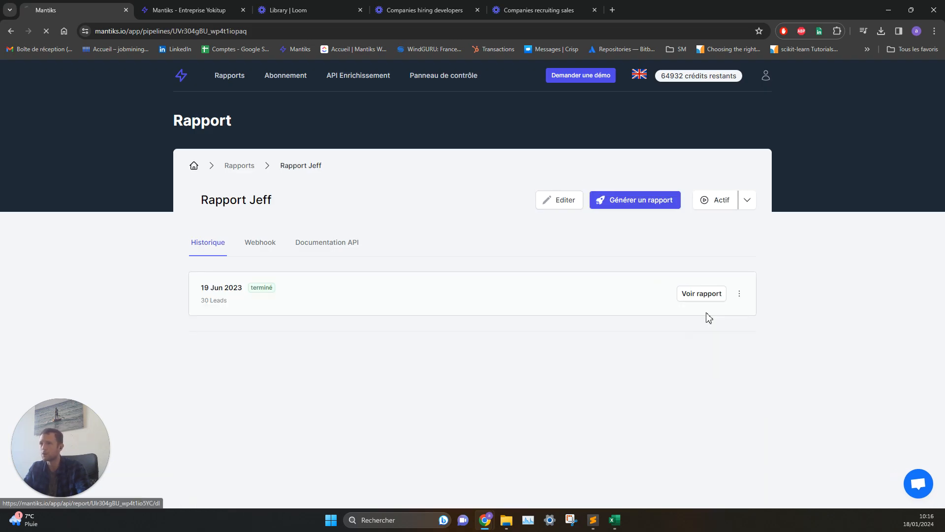
click(855, 54)
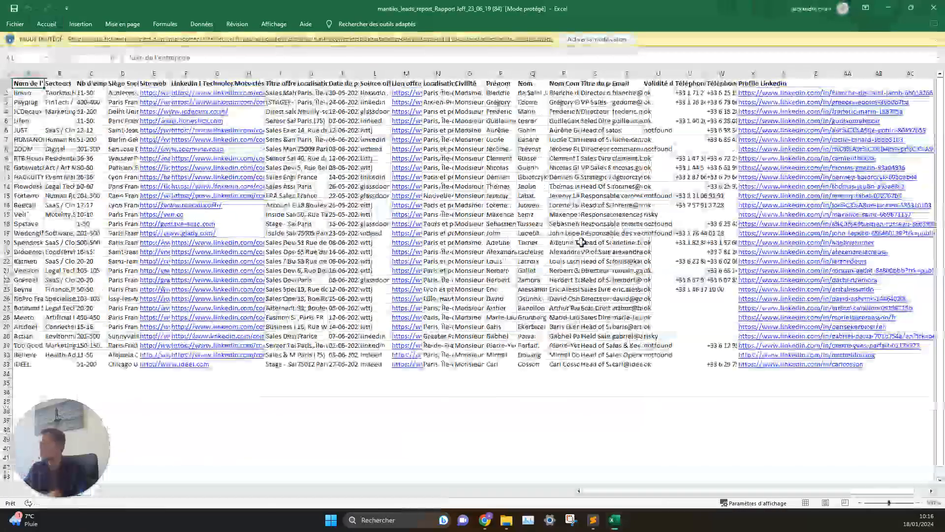
click(597, 39)
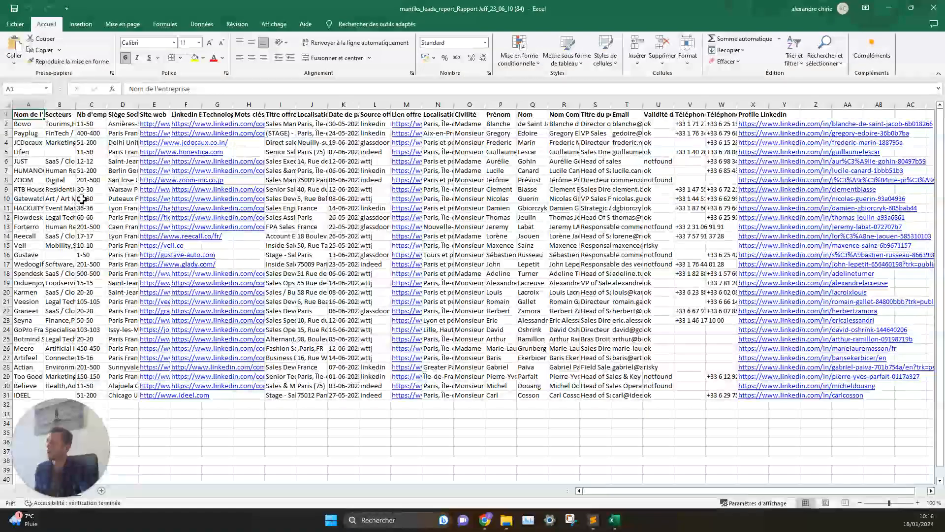
Step: Examine the spreadsheet's company columns A-H, job offer columns I-M and lead contact columns from N through the LinkedIn profile
click(29, 107)
drag(41, 105, 263, 106)
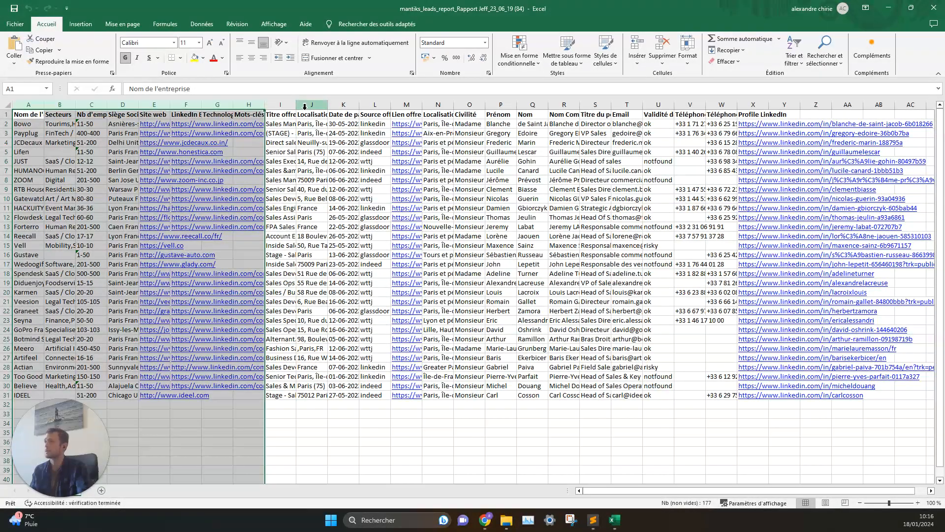
click(284, 105)
drag(285, 105, 408, 105)
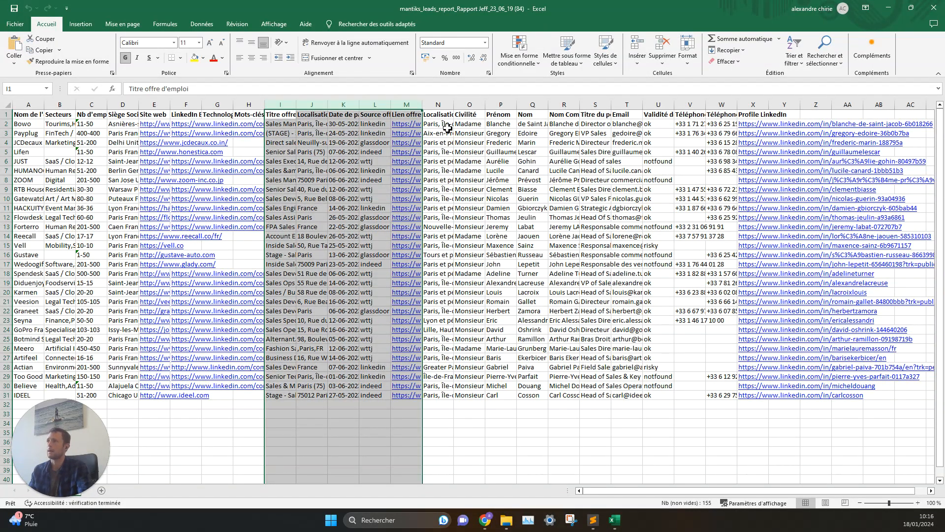
drag(447, 107, 787, 105)
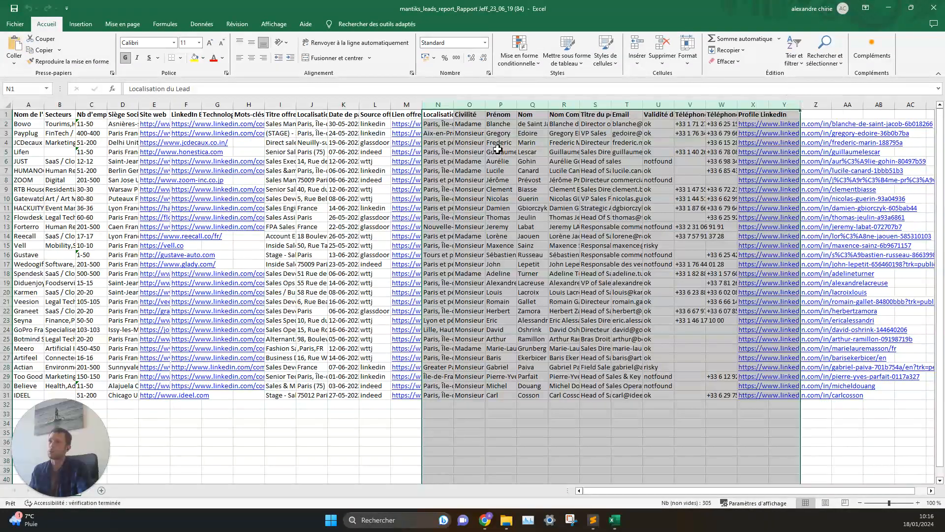
click(493, 182)
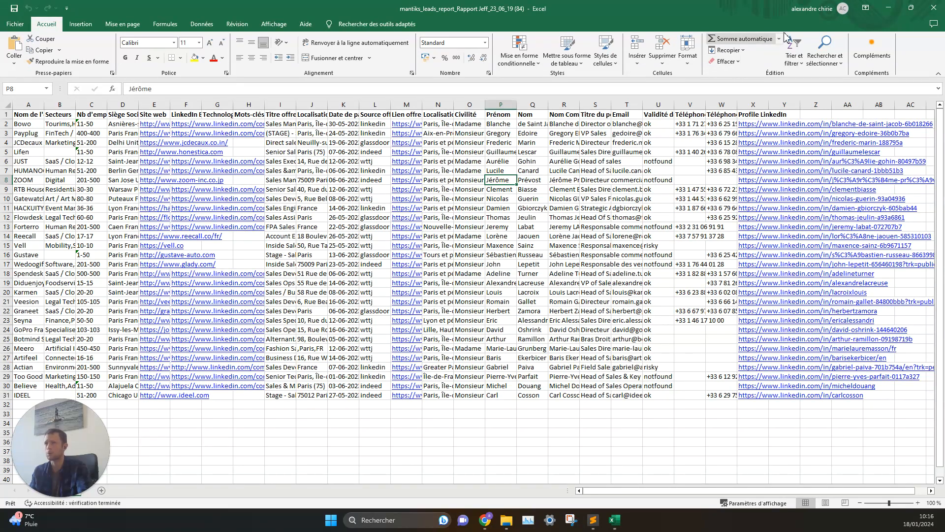
click(753, 104)
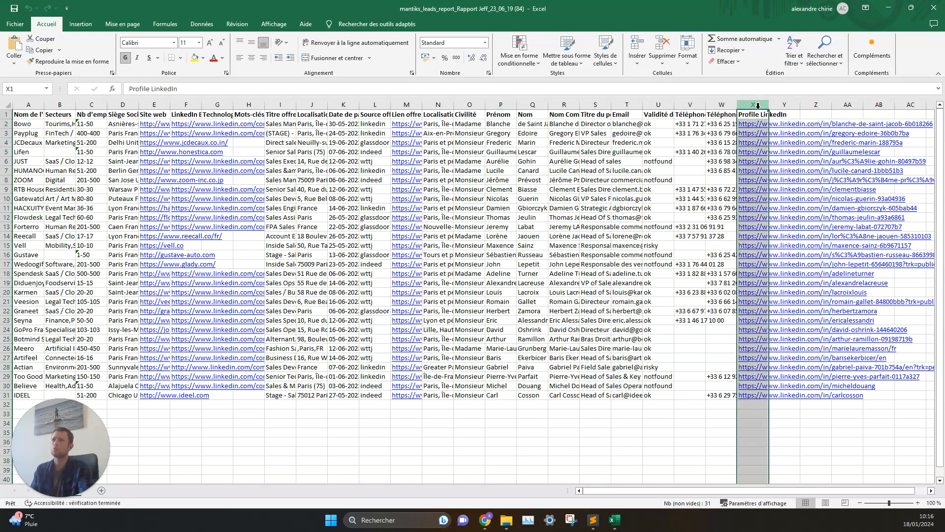
click(466, 249)
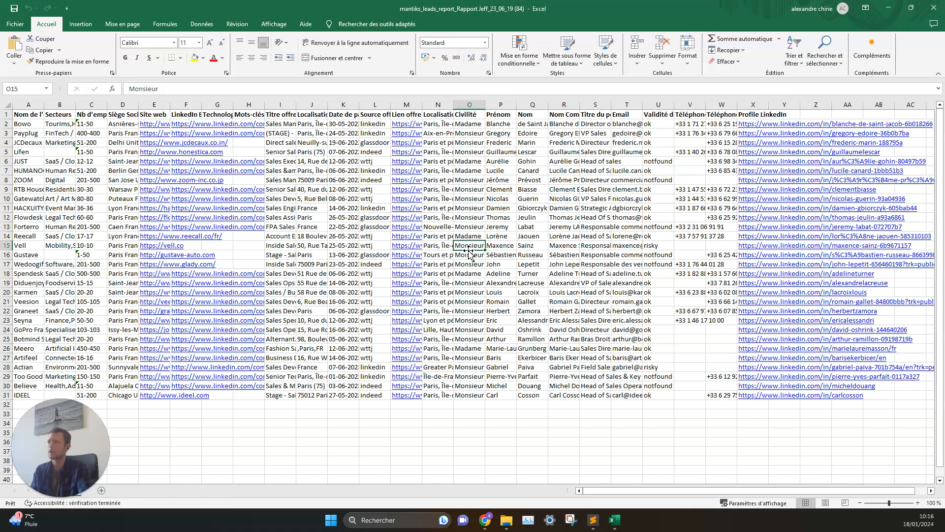